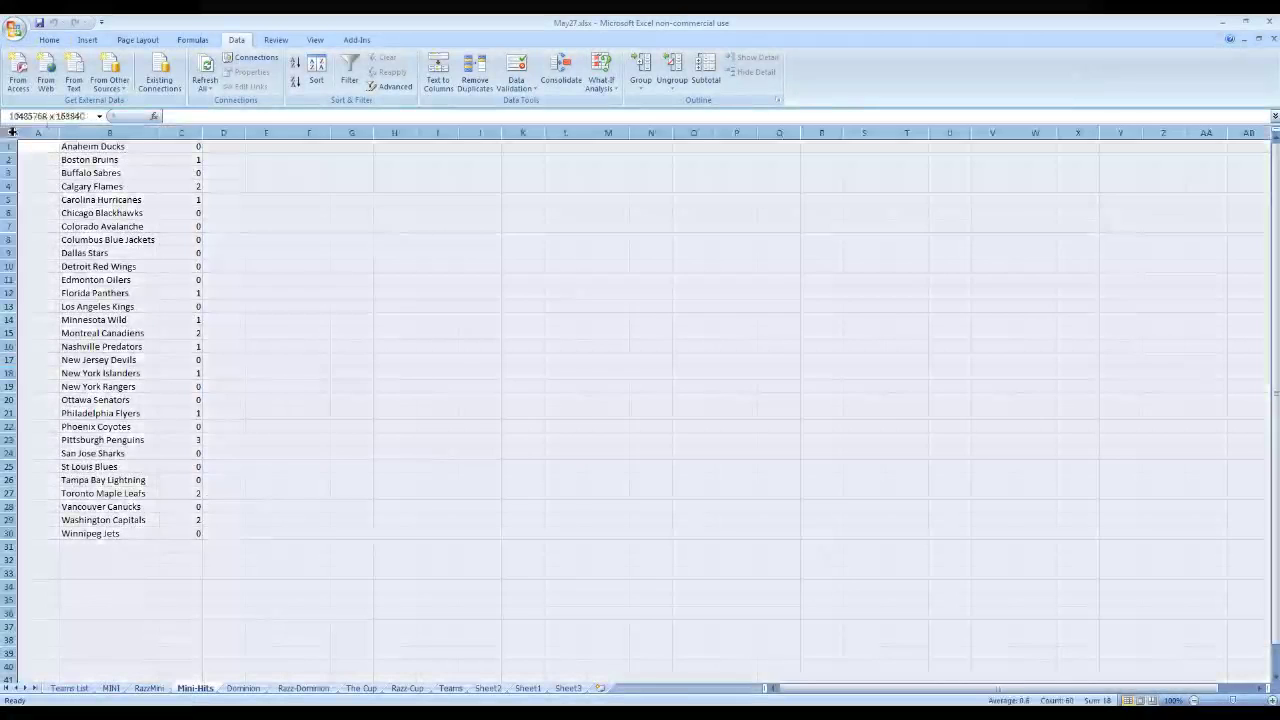
# Sort the whole Mini-Hits sheet by Column C values in ascending order
pyautogui.click(9, 132)
pyautogui.click(316, 75)
pyautogui.click(756, 328)
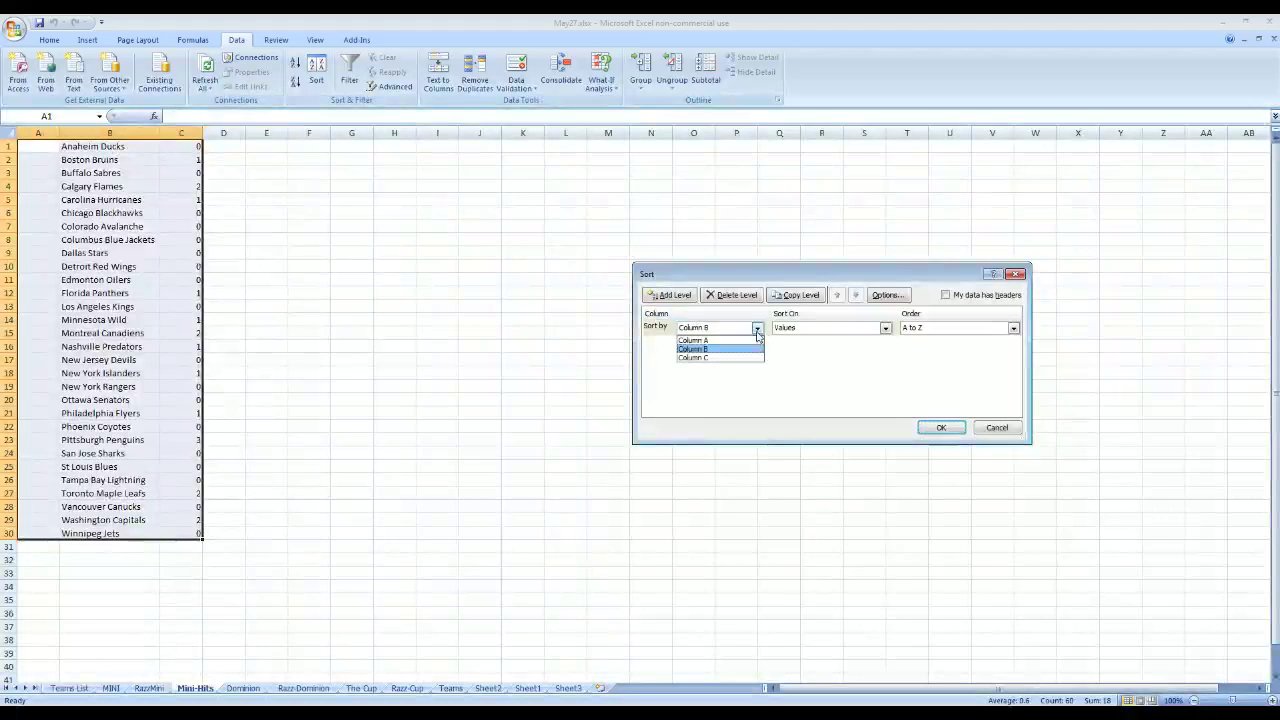
pyautogui.click(738, 360)
pyautogui.click(940, 427)
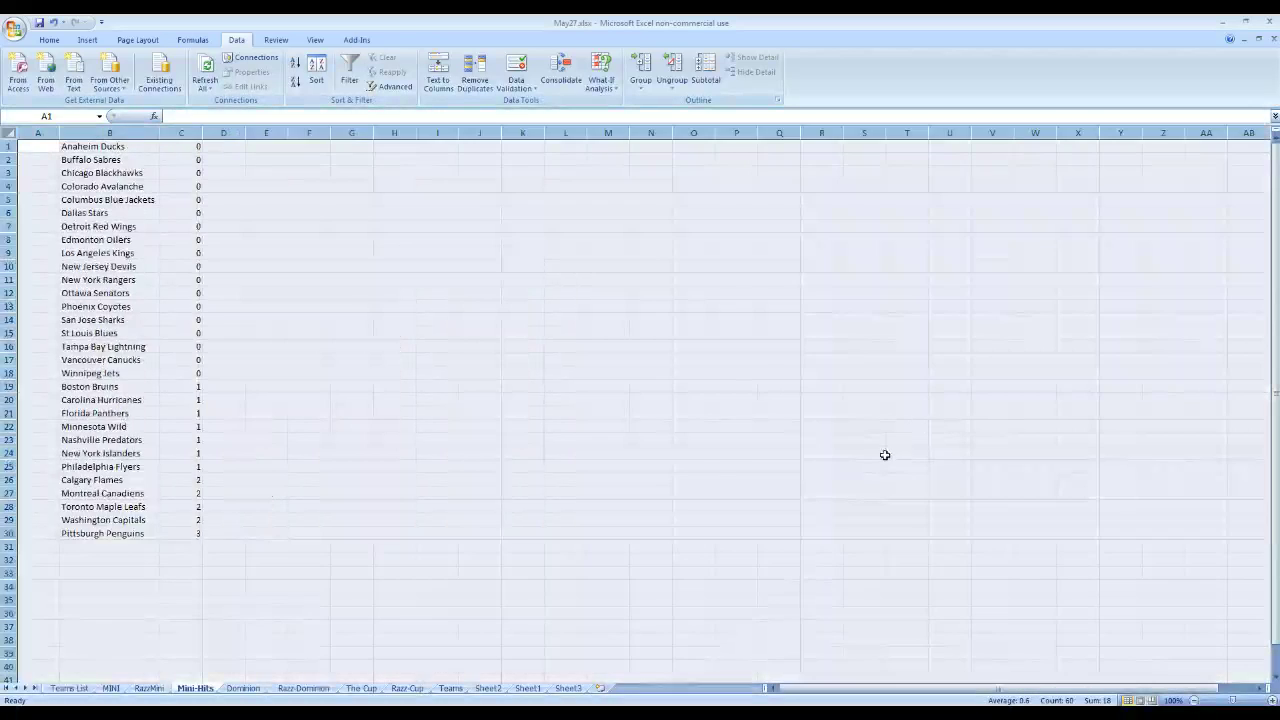
pyautogui.click(868, 452)
# Copy the names of all teams with 0 hits, cells B1 to B18
pyautogui.moveTo(134, 375); pyautogui.dragTo(120, 149)
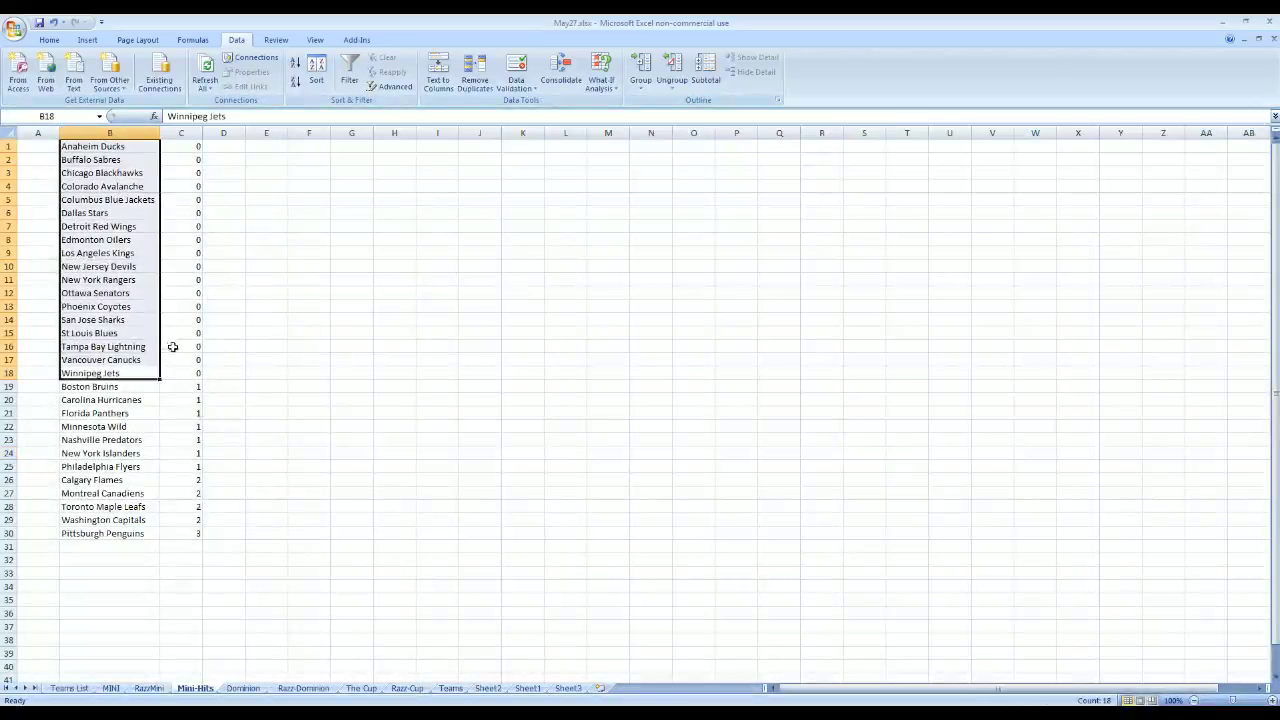
pyautogui.rightClick(116, 288)
pyautogui.click(206, 313)
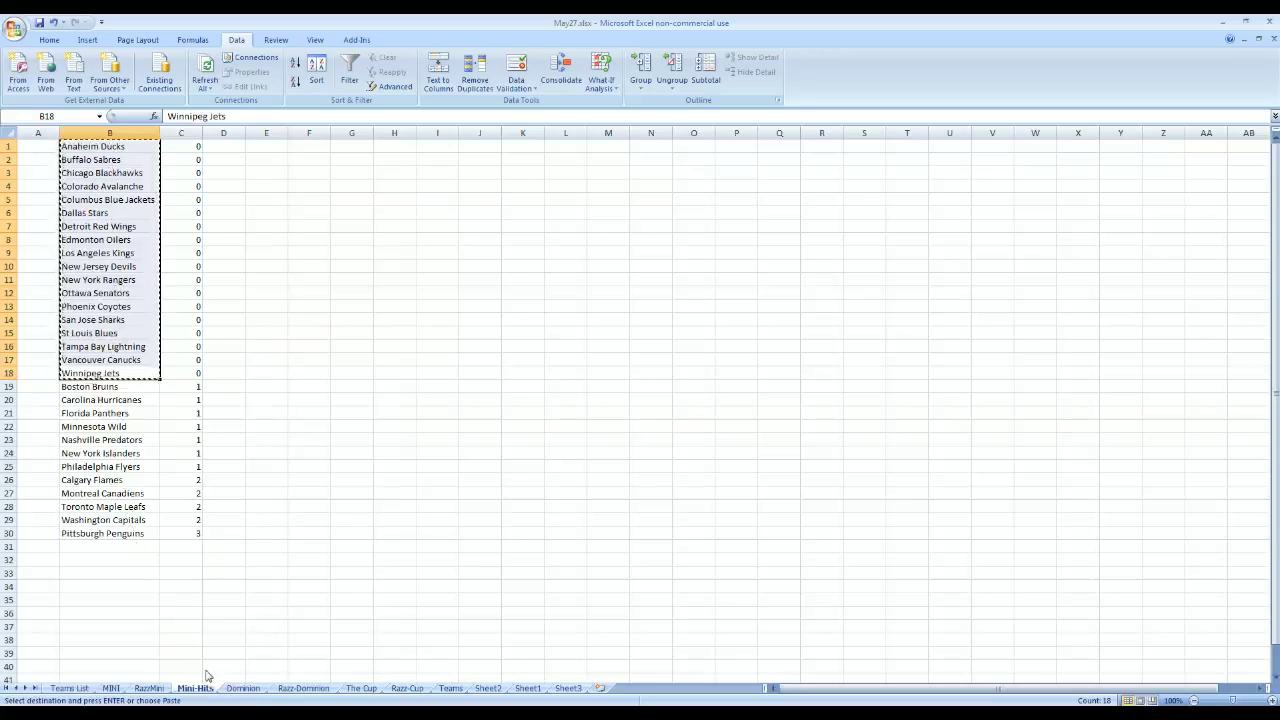
# Switch to RANDOM.ORG in the browser and paste the copied teams into the List Randomizer, removing the trailing blank line
pyautogui.hotkey('alt', 'Tab')
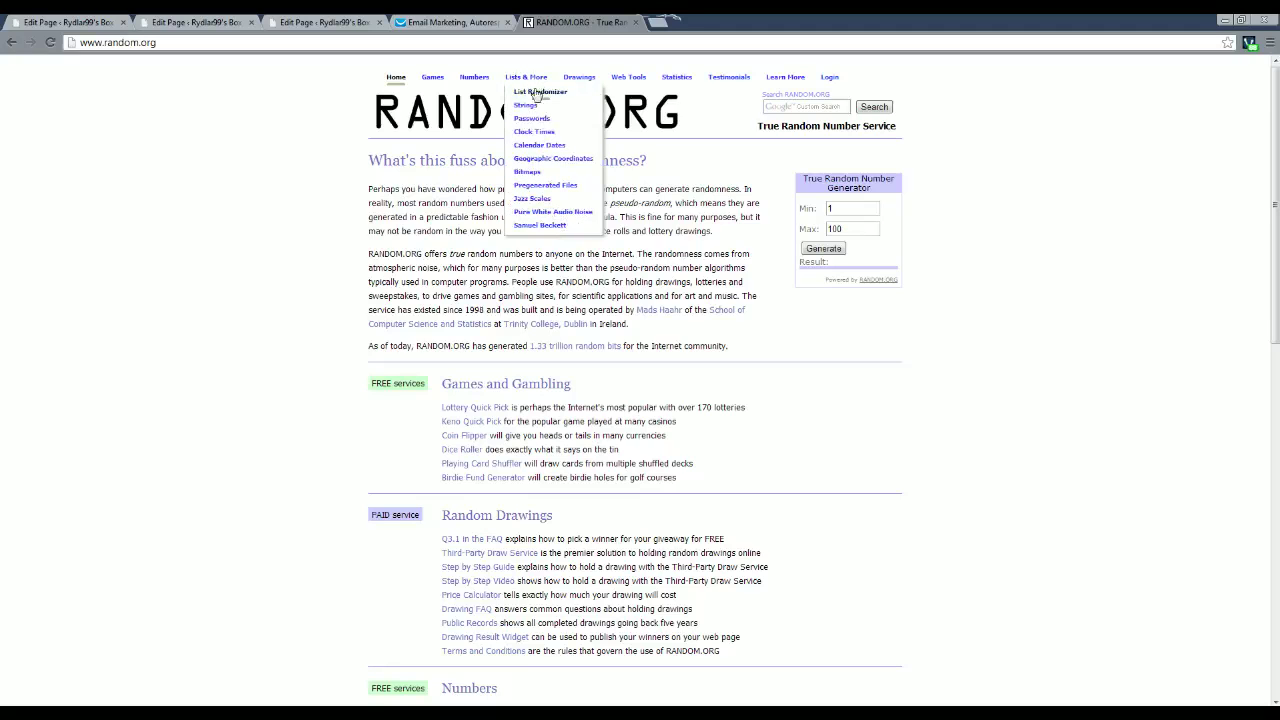
pyautogui.click(537, 92)
pyautogui.click(514, 337)
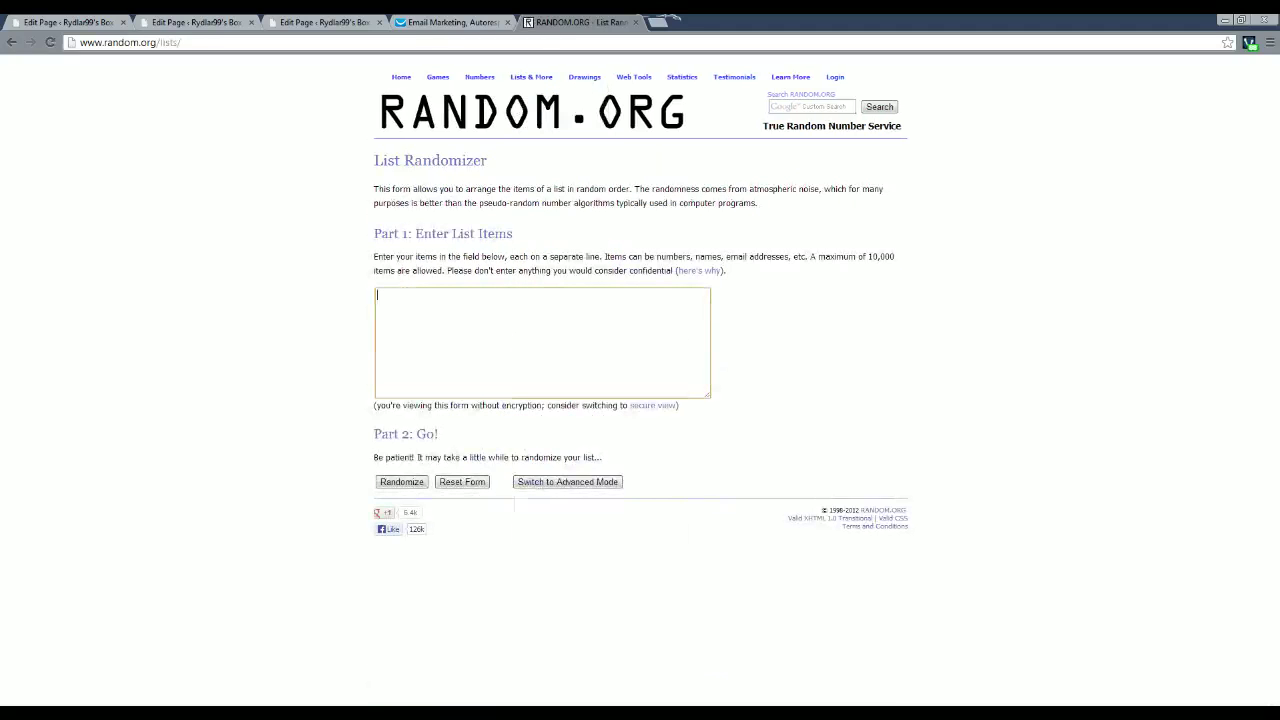
pyautogui.rightClick(514, 337)
pyautogui.click(556, 440)
pyautogui.press('BackSpace')
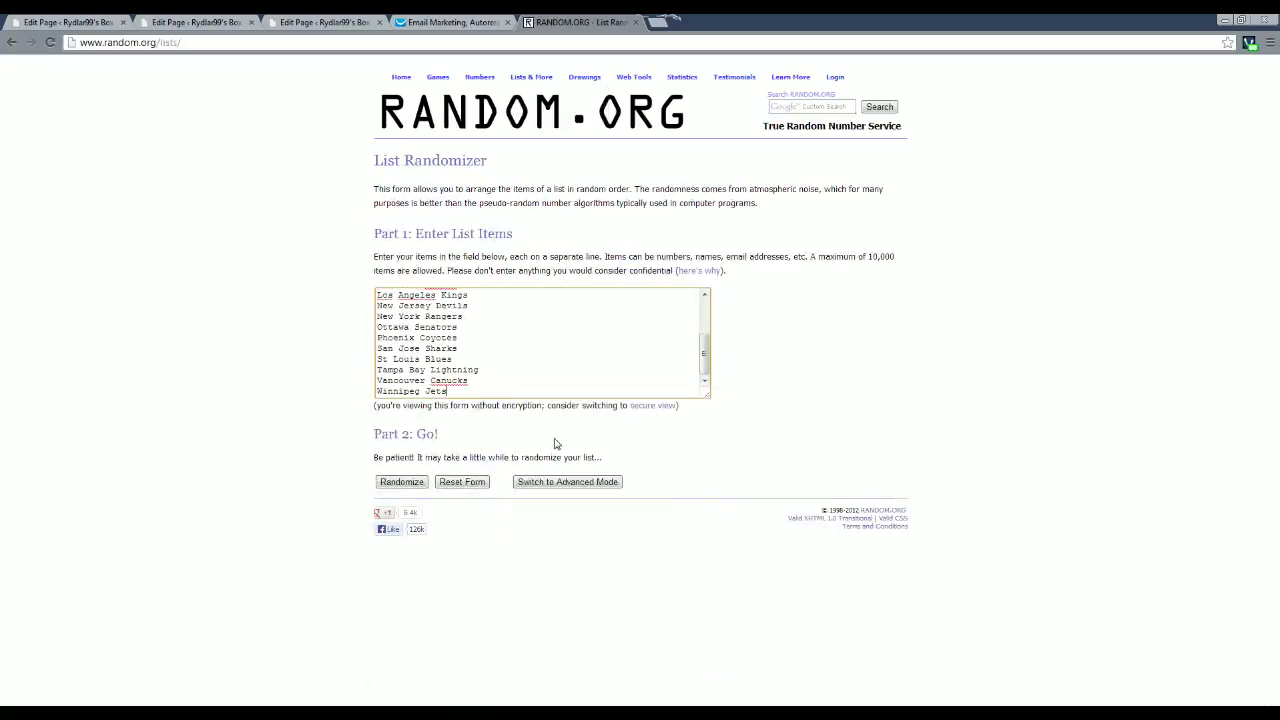
# Randomize the list of 18 teams five times in total
pyautogui.click(411, 488)
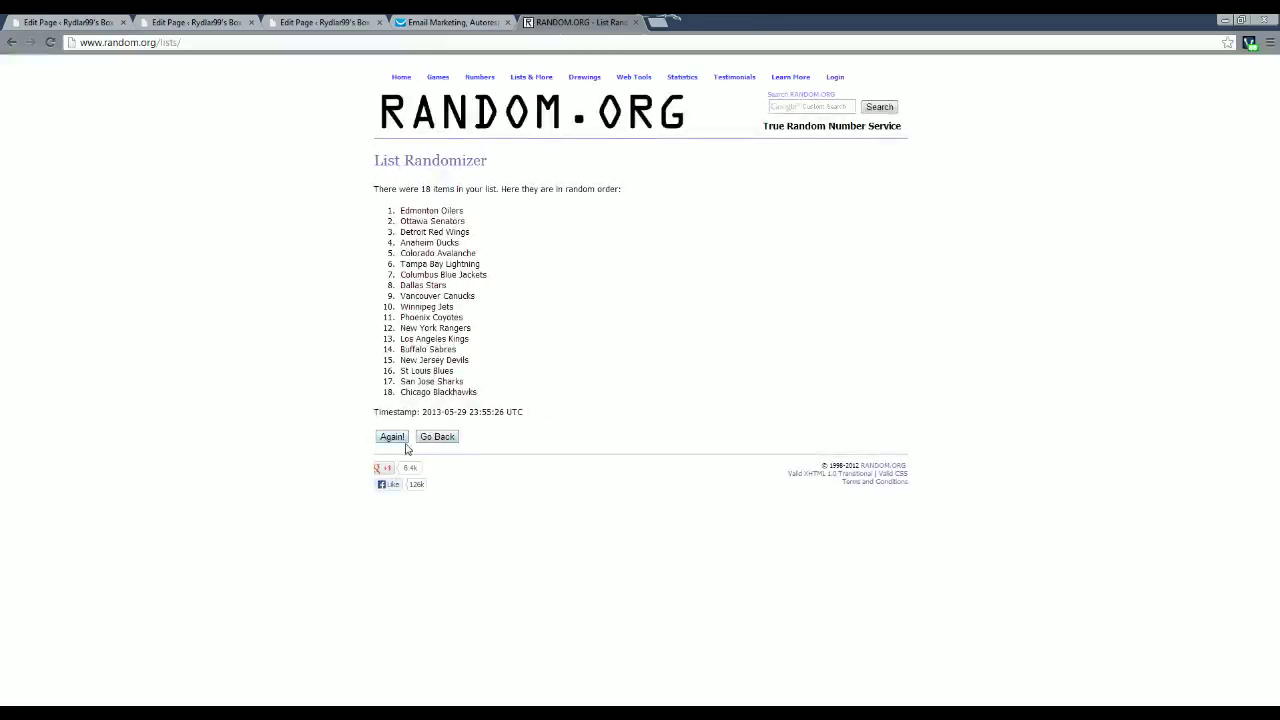
pyautogui.click(392, 440)
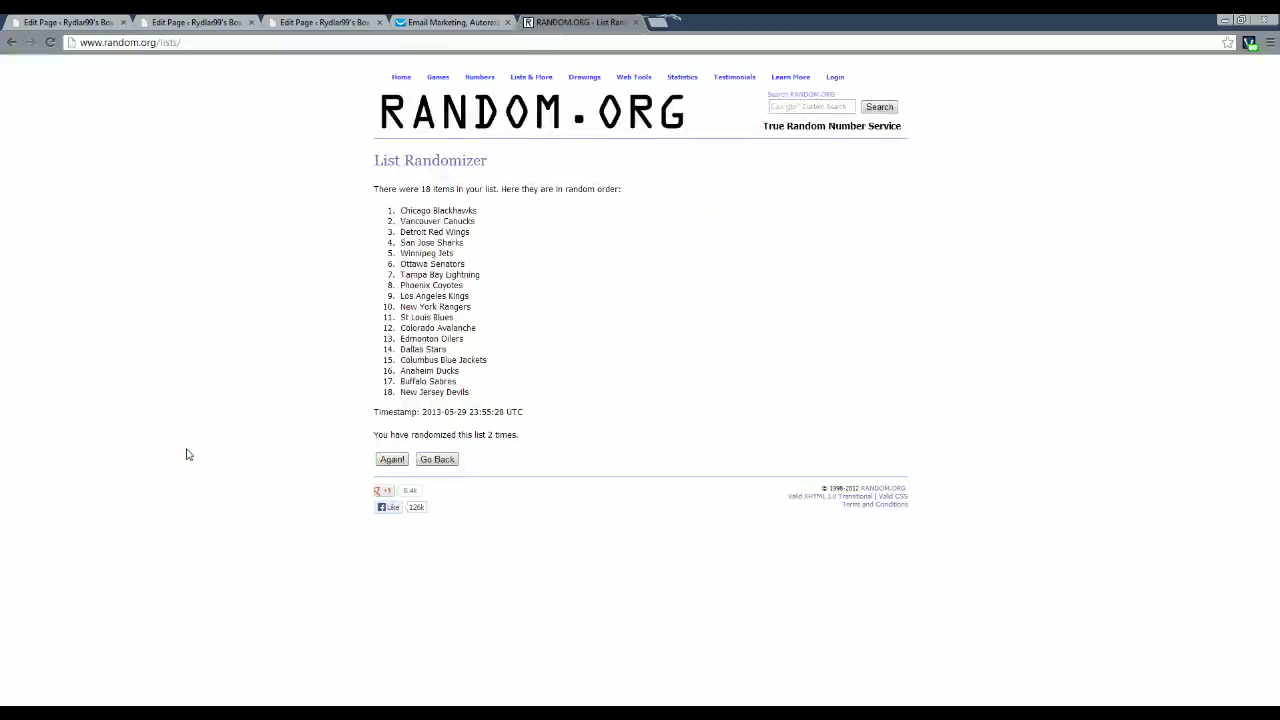
pyautogui.click(394, 461)
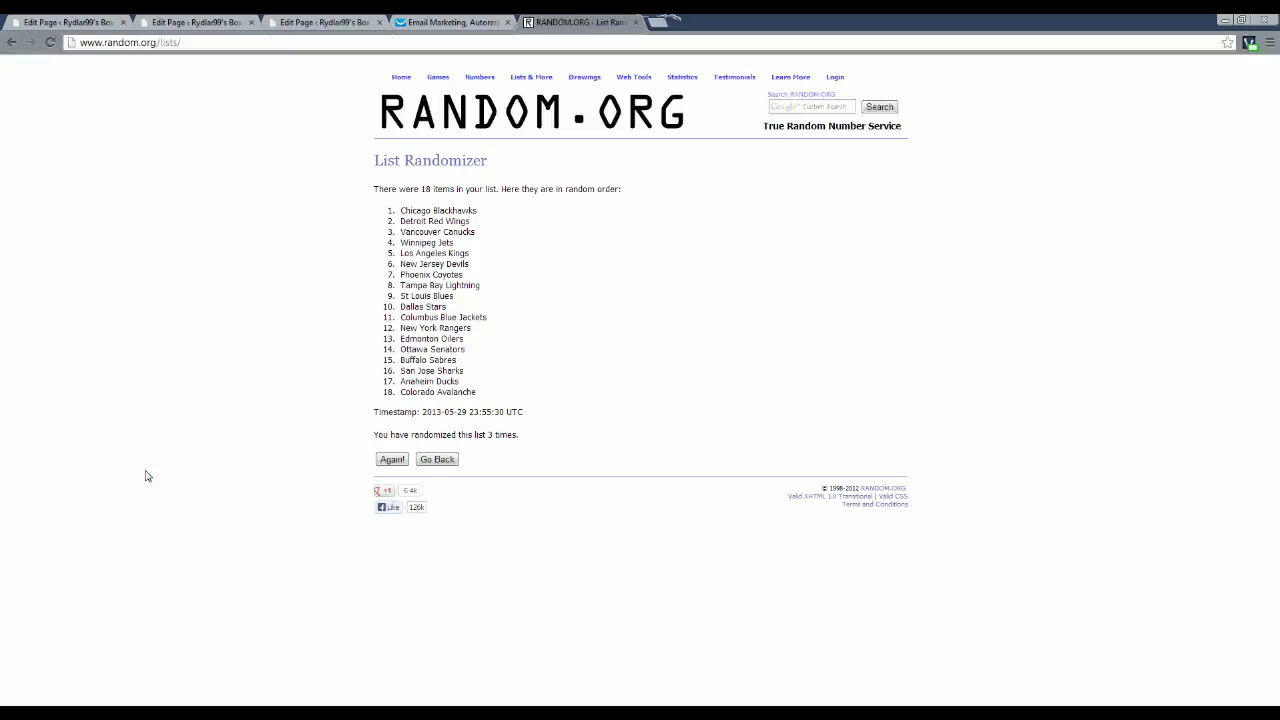
pyautogui.click(390, 461)
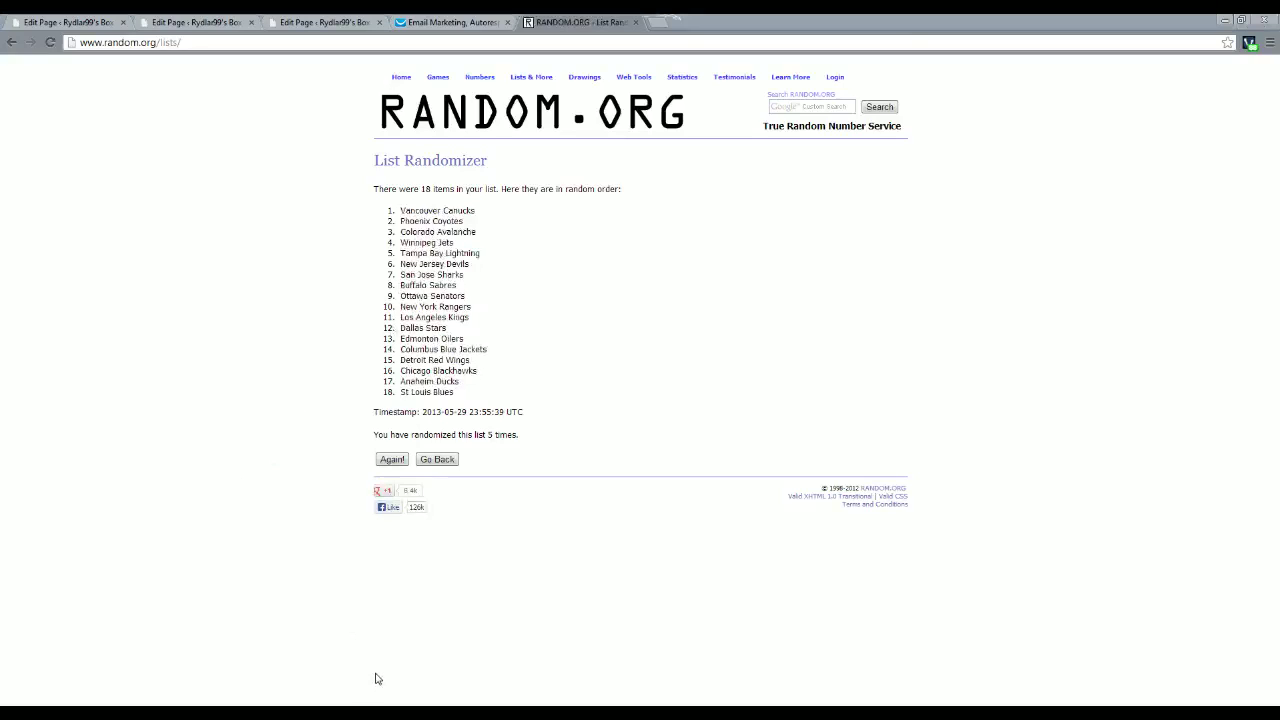
# Switch back to Excel and enter "free" beside Phoenix Coyotes, in cell I2 of the MINI sheet
pyautogui.hotkey('alt', 'Tab')
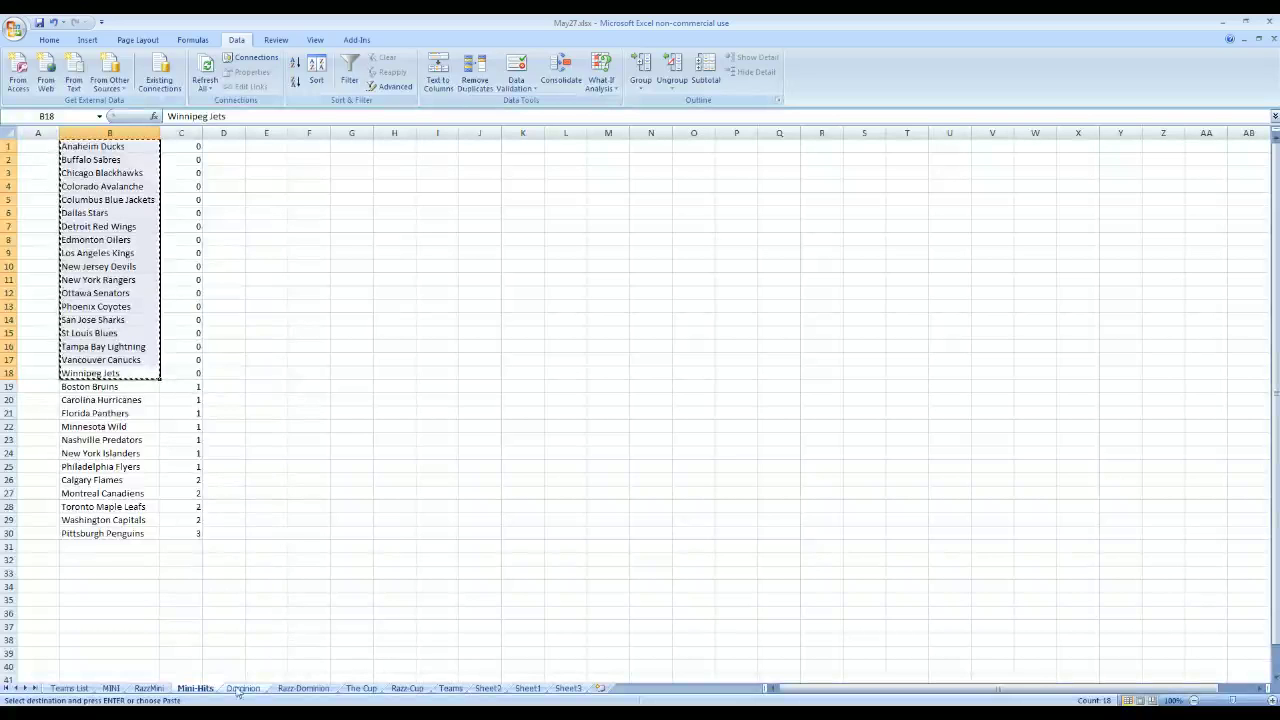
pyautogui.click(110, 687)
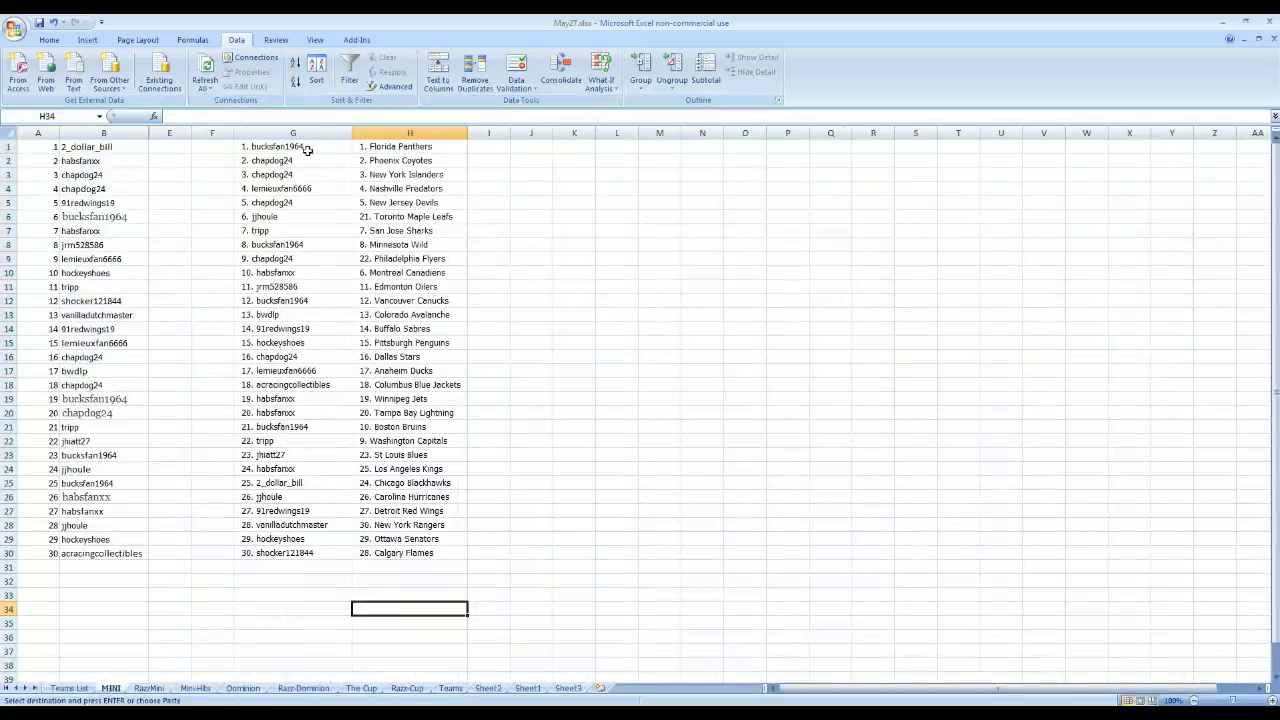
pyautogui.moveTo(300, 160); pyautogui.dragTo(400, 161)
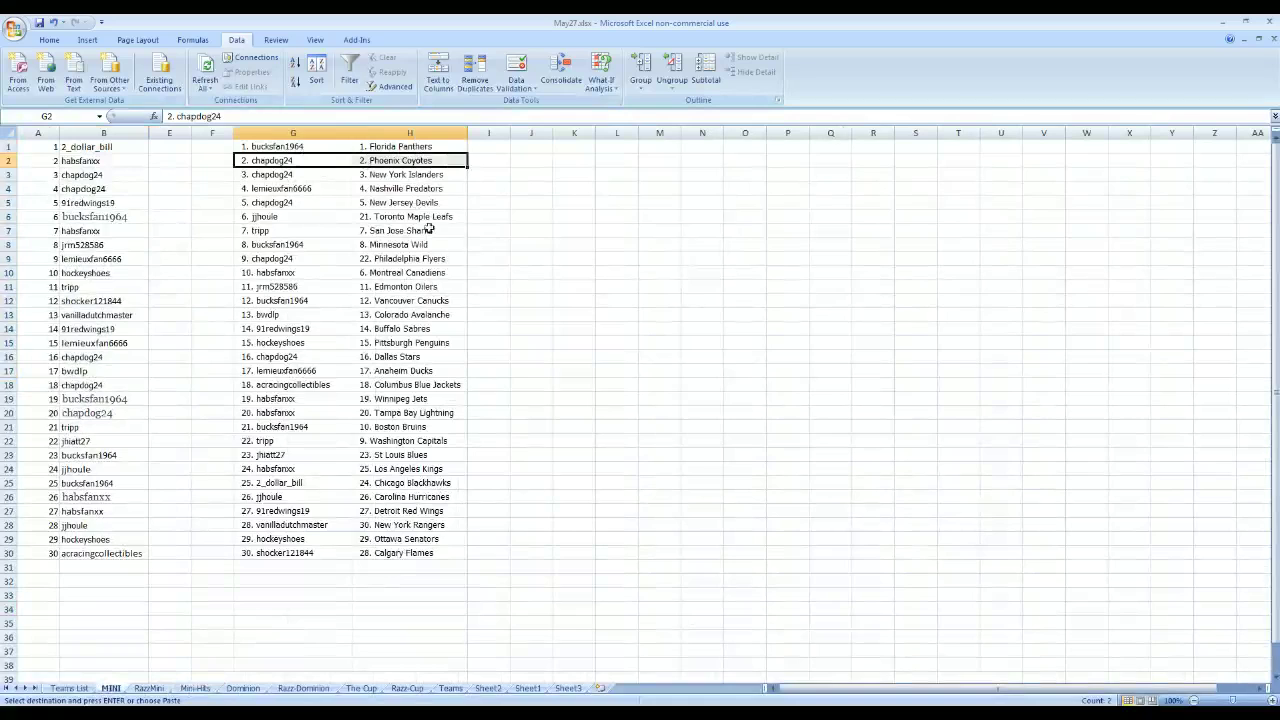
pyautogui.click(486, 162)
pyautogui.write('free')
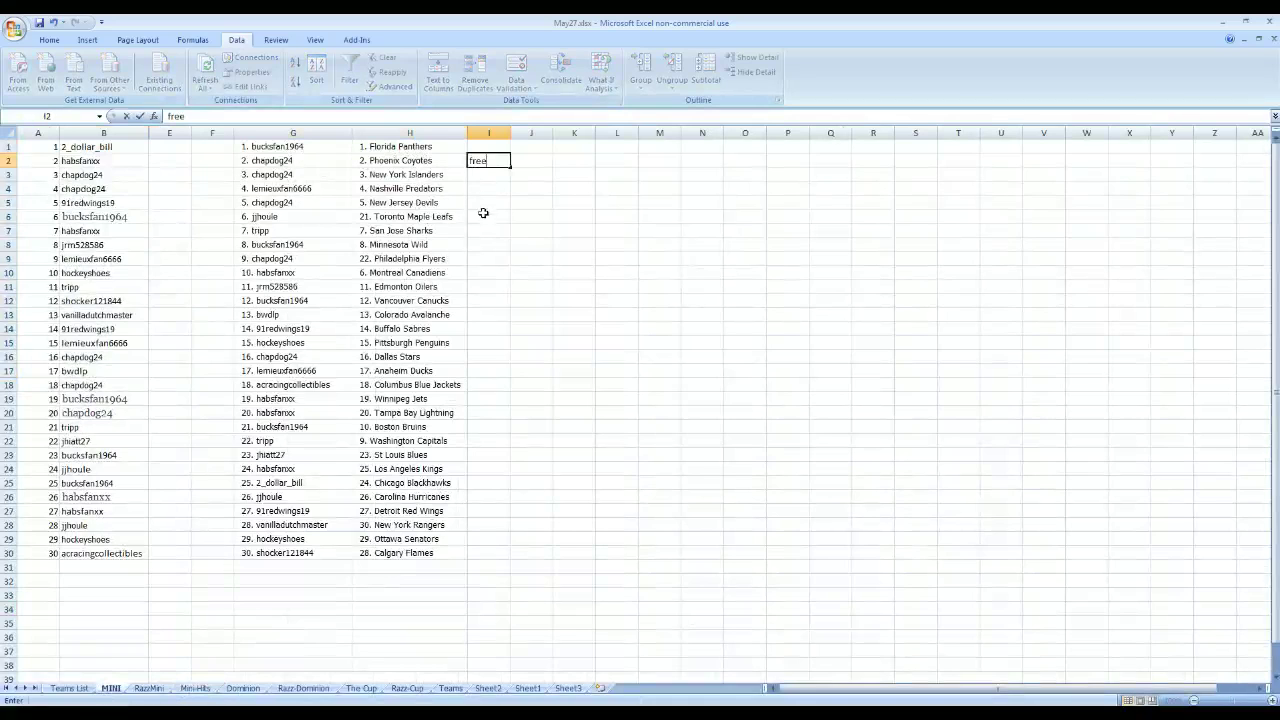
pyautogui.click(483, 213)
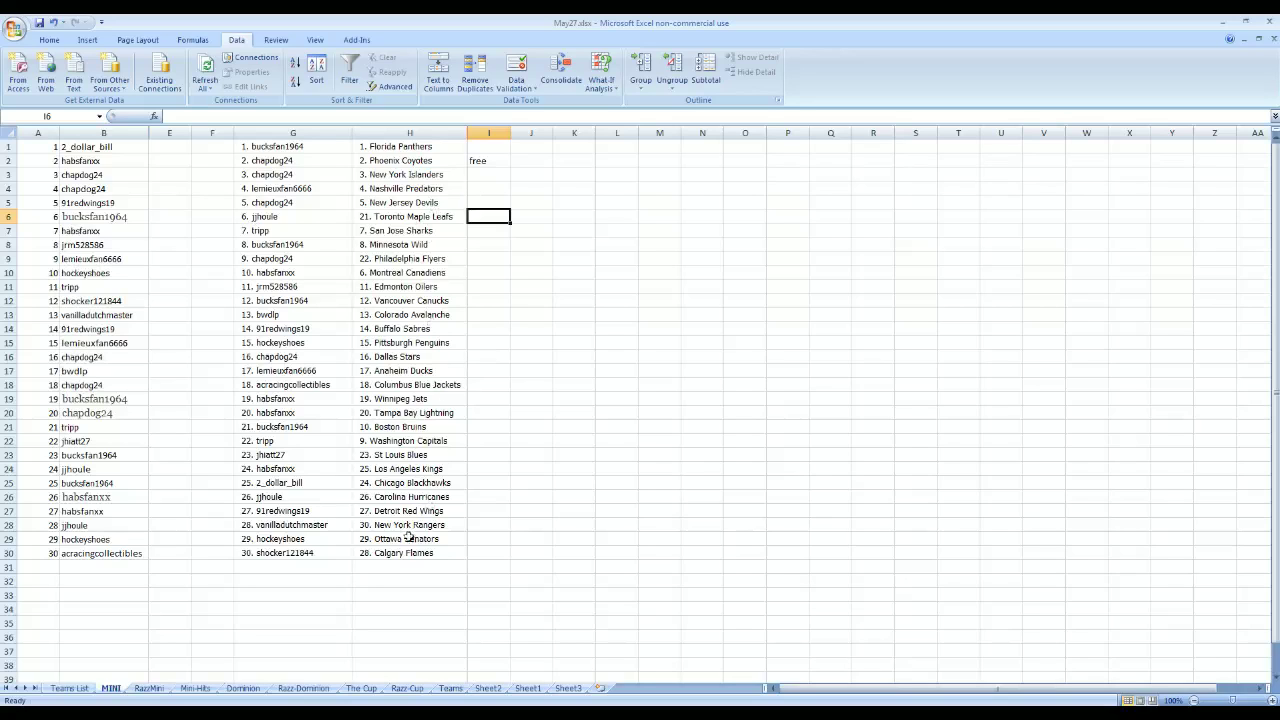
# Enter "free" beside Vancouver Canucks, in cell I12 of the MINI sheet
pyautogui.moveTo(306, 297); pyautogui.dragTo(386, 291)
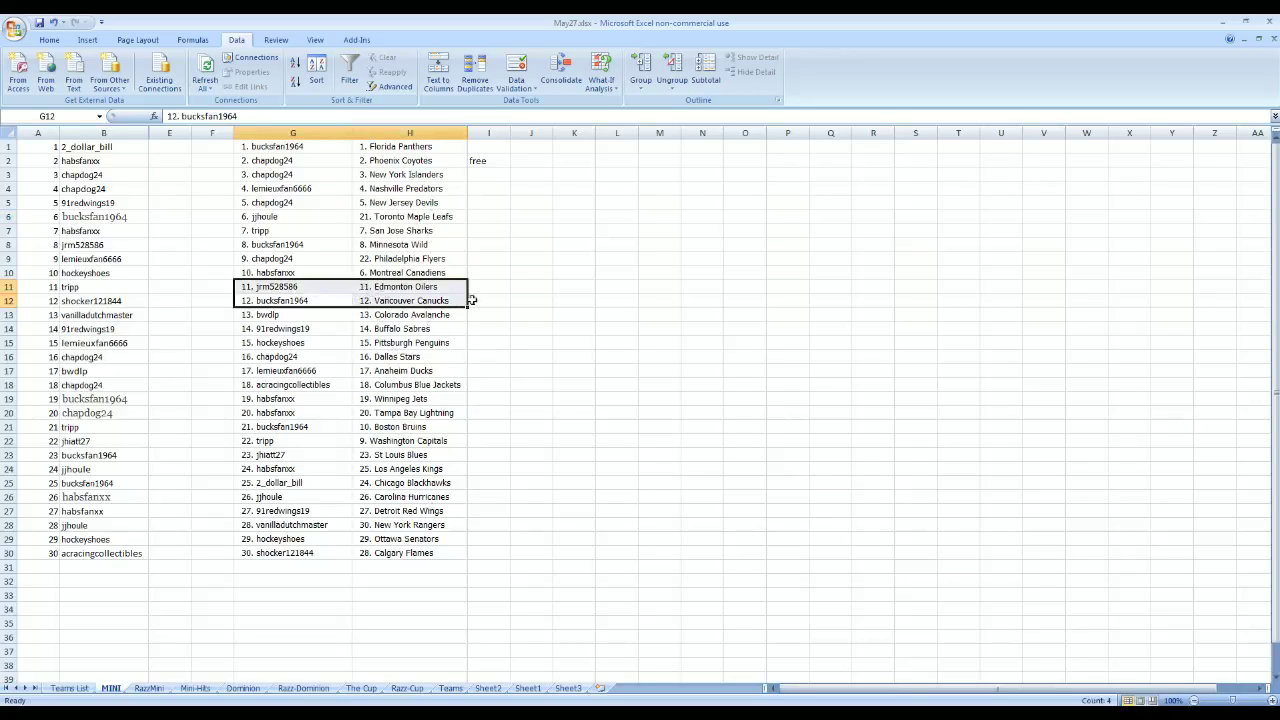
pyautogui.doubleClick(440, 300)
pyautogui.click(311, 302)
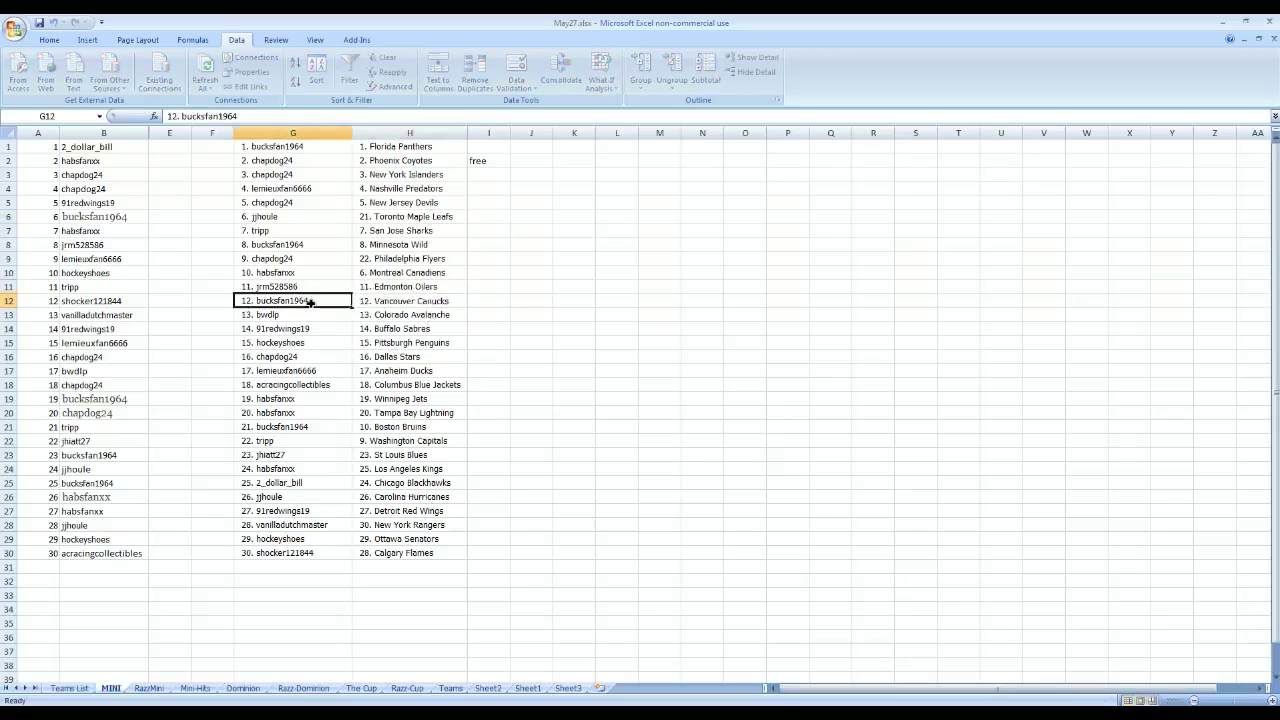
pyautogui.moveTo(311, 302); pyautogui.dragTo(440, 300)
pyautogui.click(497, 303)
pyautogui.write('free')
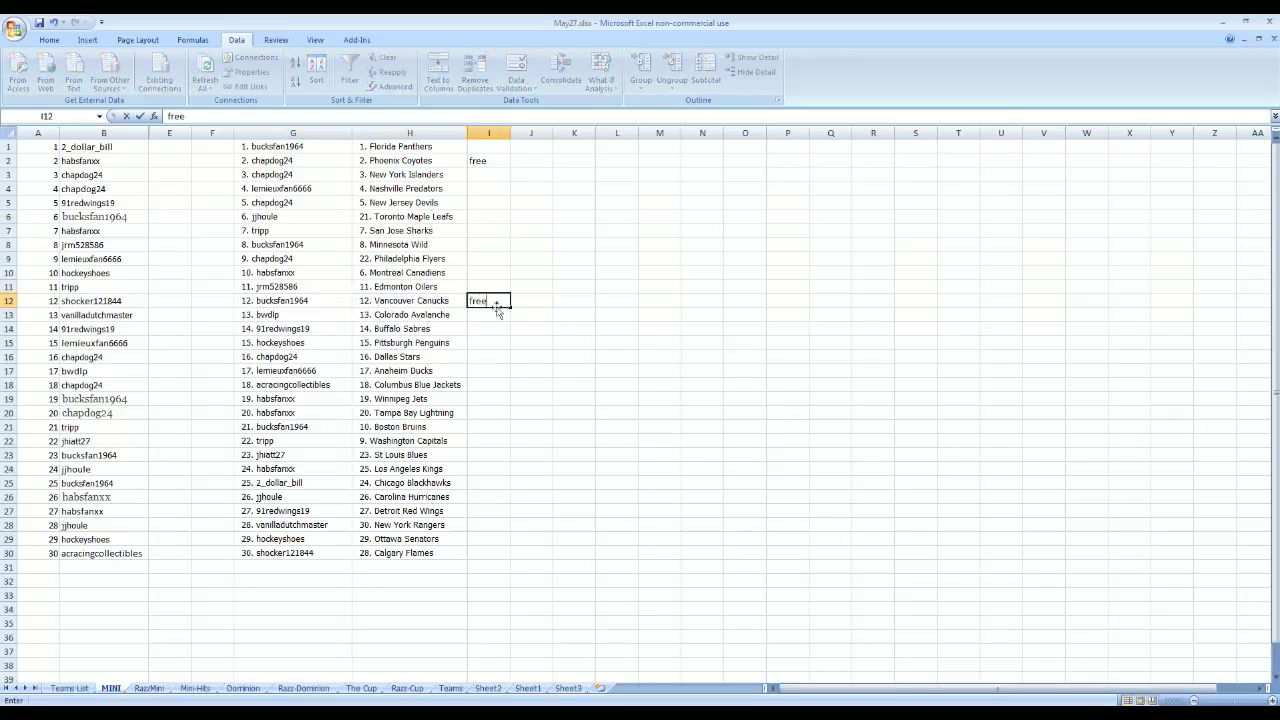
pyautogui.click(548, 370)
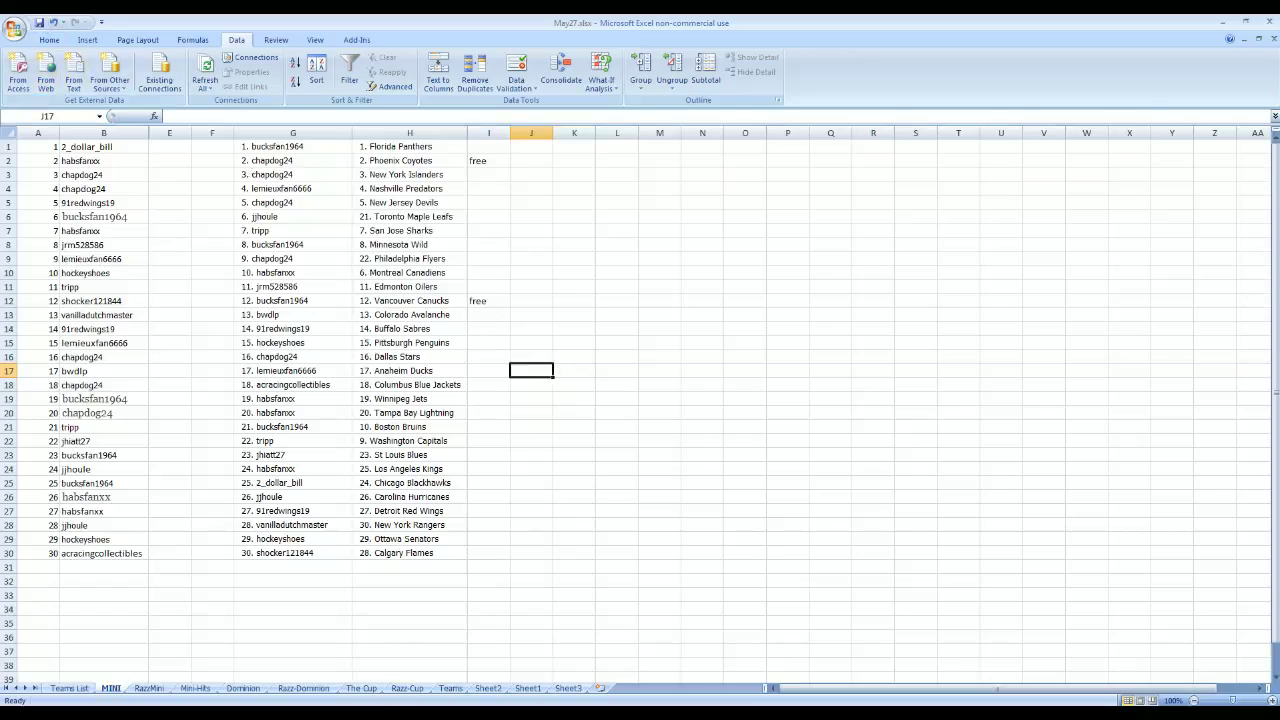
# Switch to the May24.xlsx workbook and sort the Teams-TGIF data by Column C values in ascending order
pyautogui.hotkey('ctrl', 'Tab')
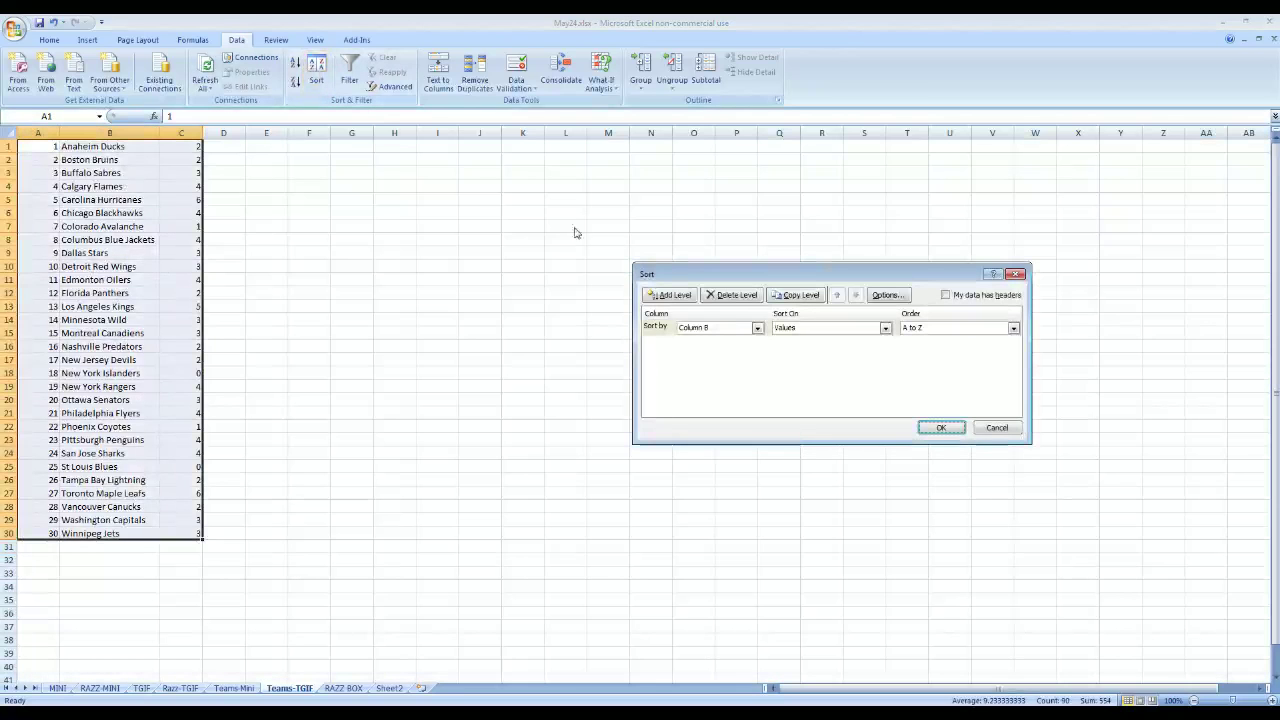
pyautogui.click(757, 328)
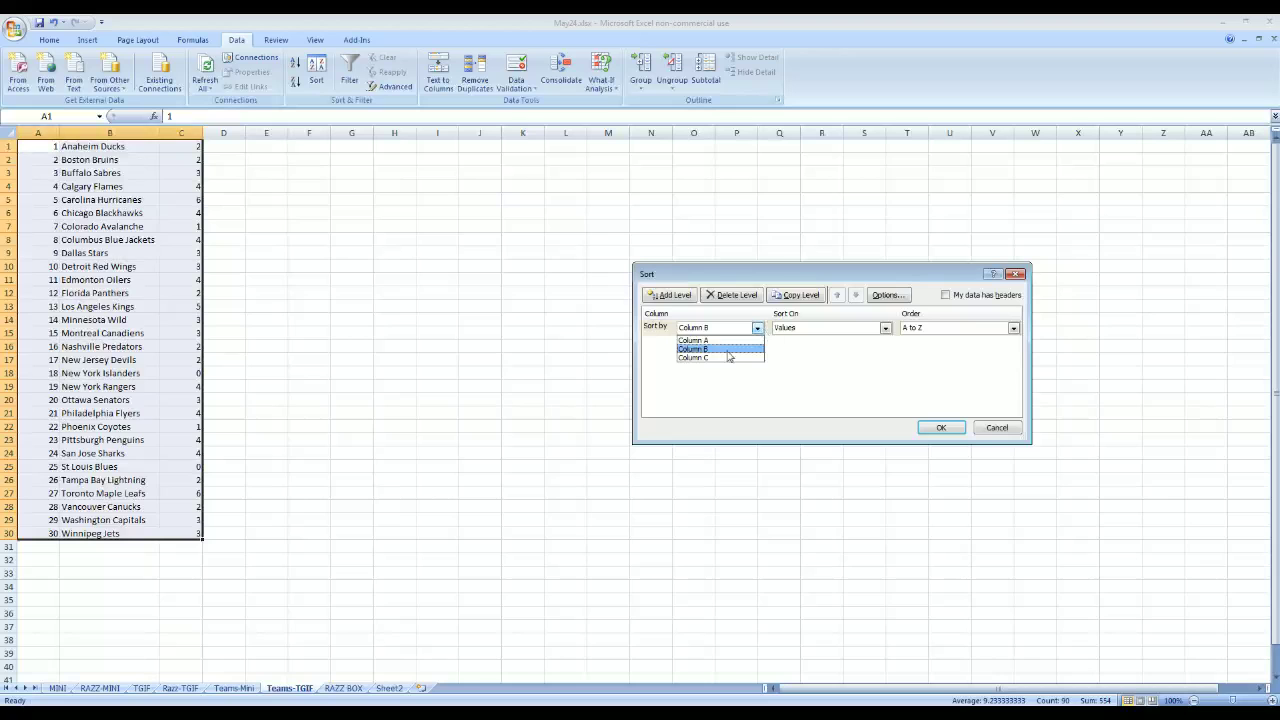
pyautogui.click(728, 361)
pyautogui.click(957, 432)
pyautogui.click(437, 372)
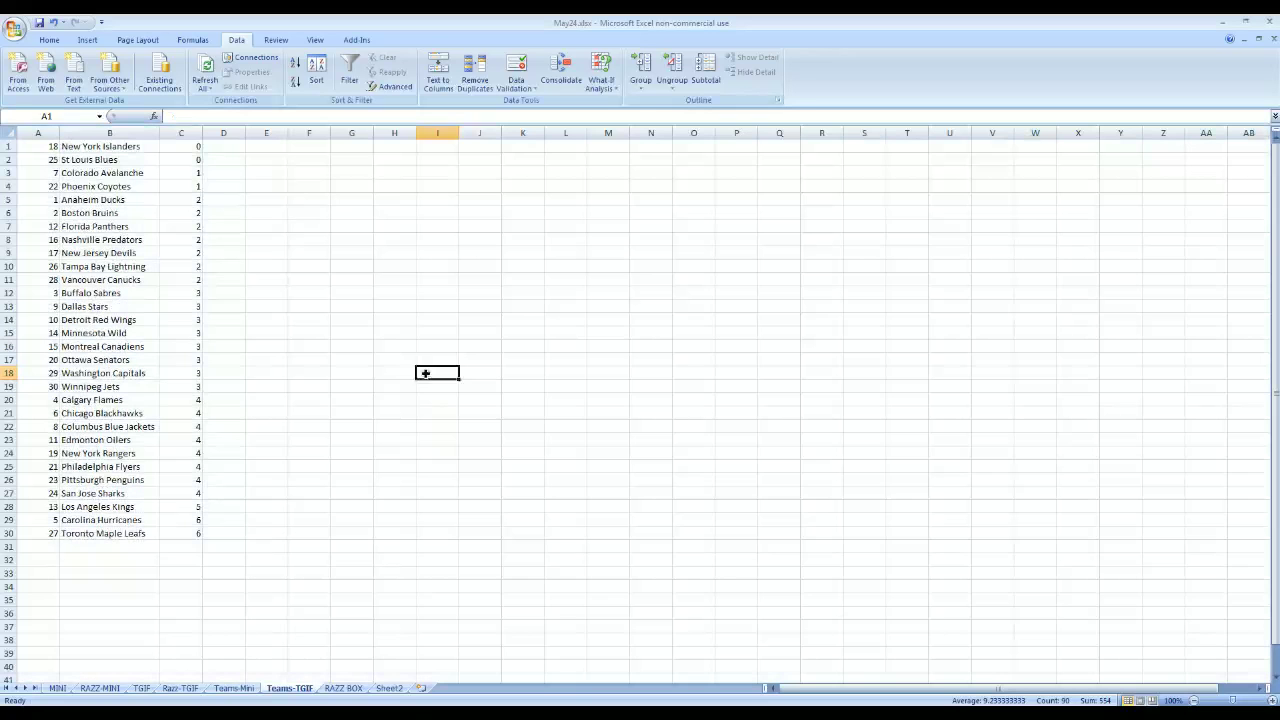
# Copy the two team names with 0 hits, New York Islanders and St Louis Blues, from B1 to B2
pyautogui.moveTo(133, 148); pyautogui.dragTo(179, 160)
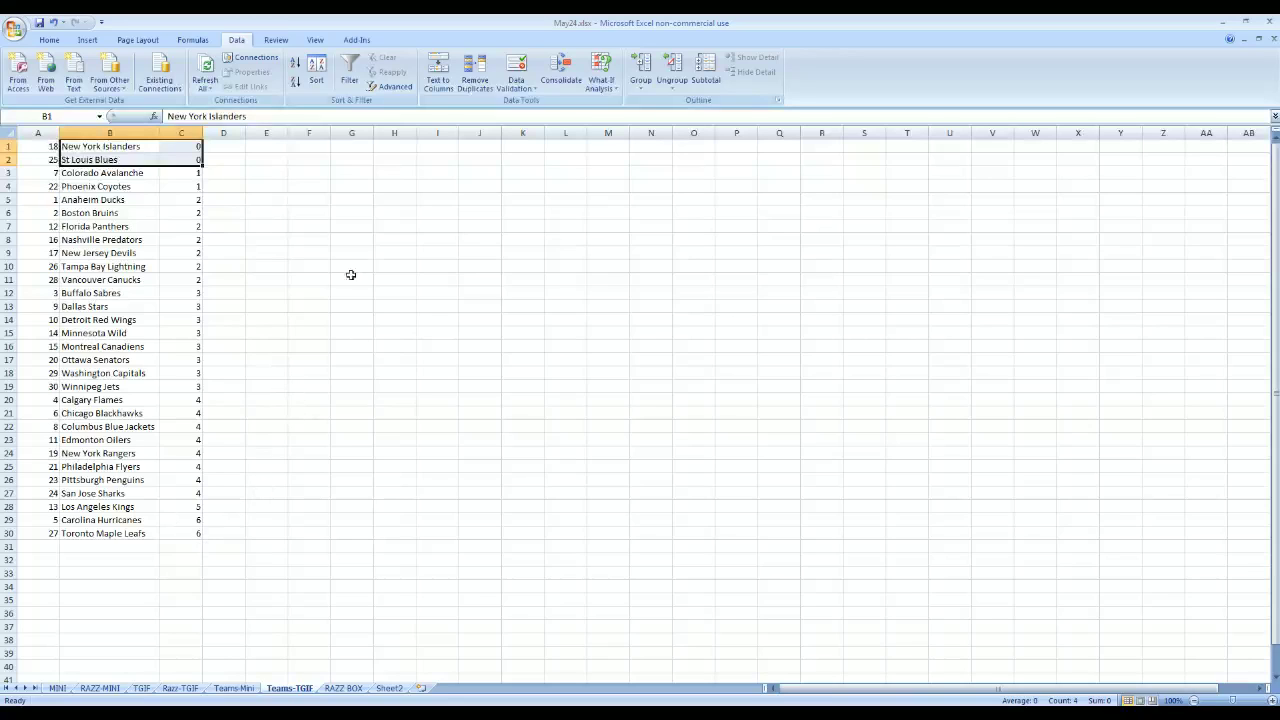
pyautogui.click(156, 184)
pyautogui.moveTo(137, 146); pyautogui.dragTo(134, 158)
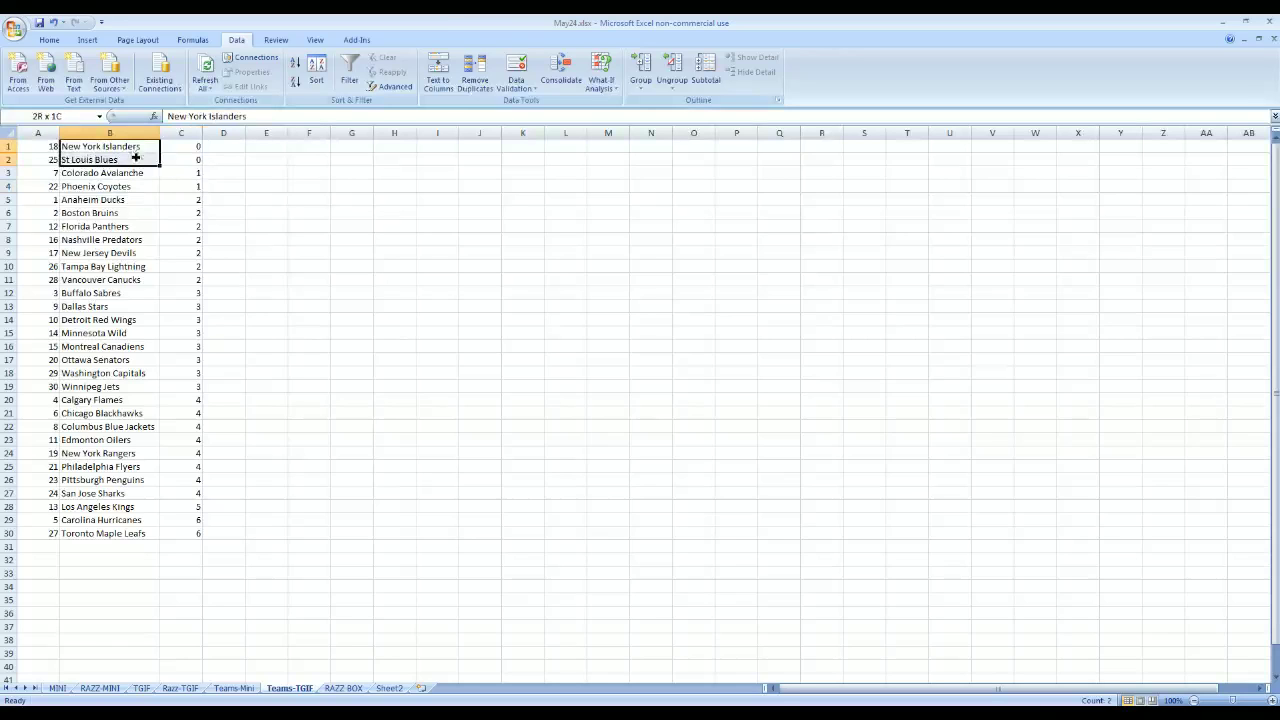
pyautogui.rightClick(140, 160)
pyautogui.click(166, 177)
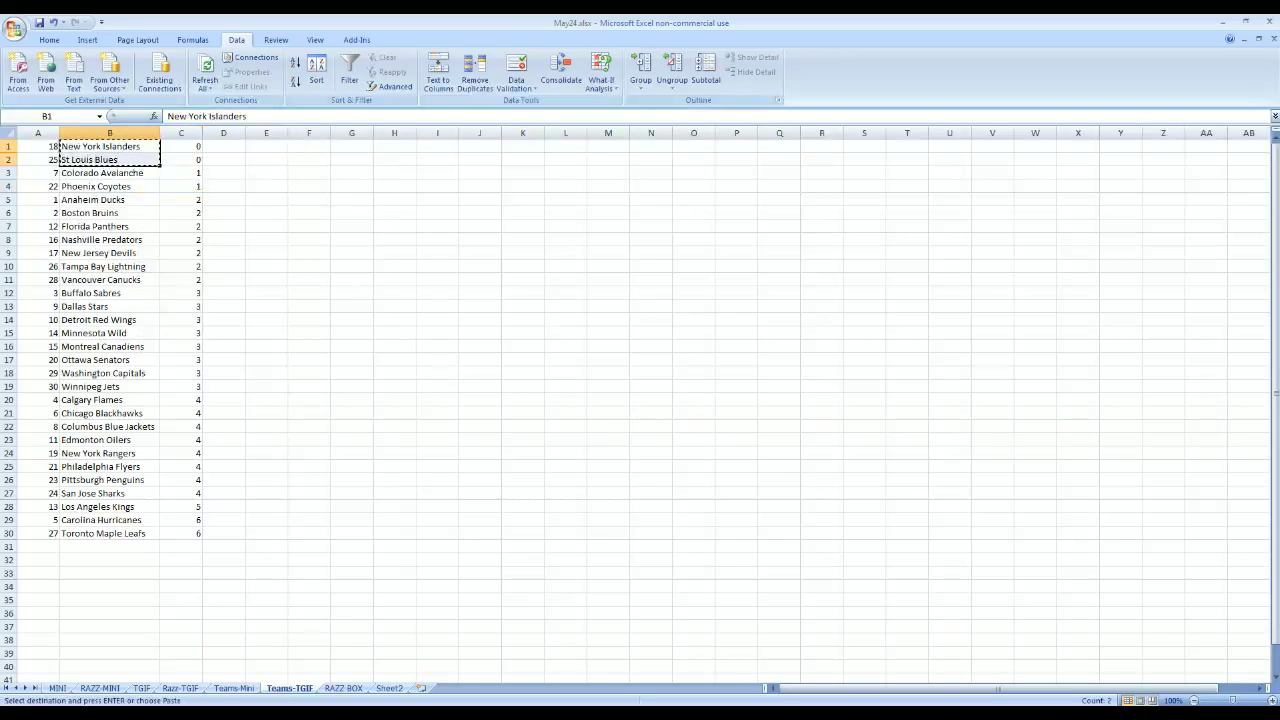
# Switch to RANDOM.ORG, open a fresh List Randomizer form and paste the two copied teams into it twice
pyautogui.hotkey('alt', 'Tab')
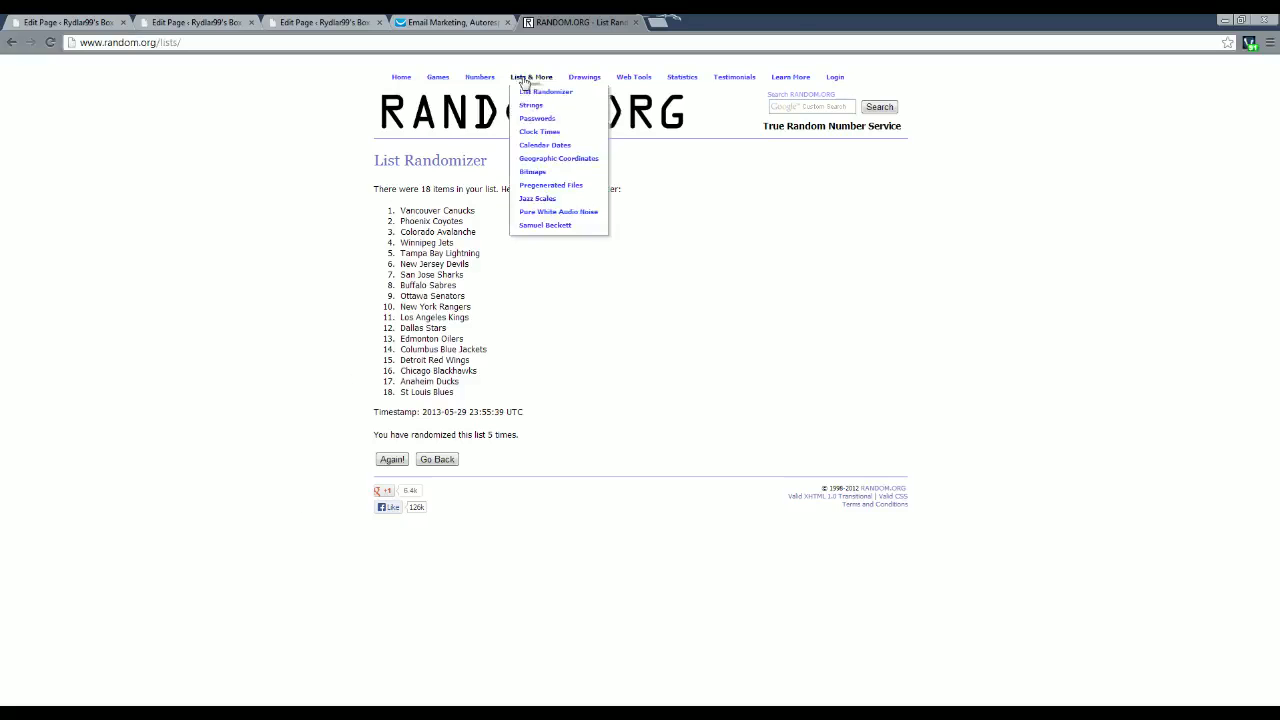
pyautogui.click(528, 91)
pyautogui.rightClick(466, 312)
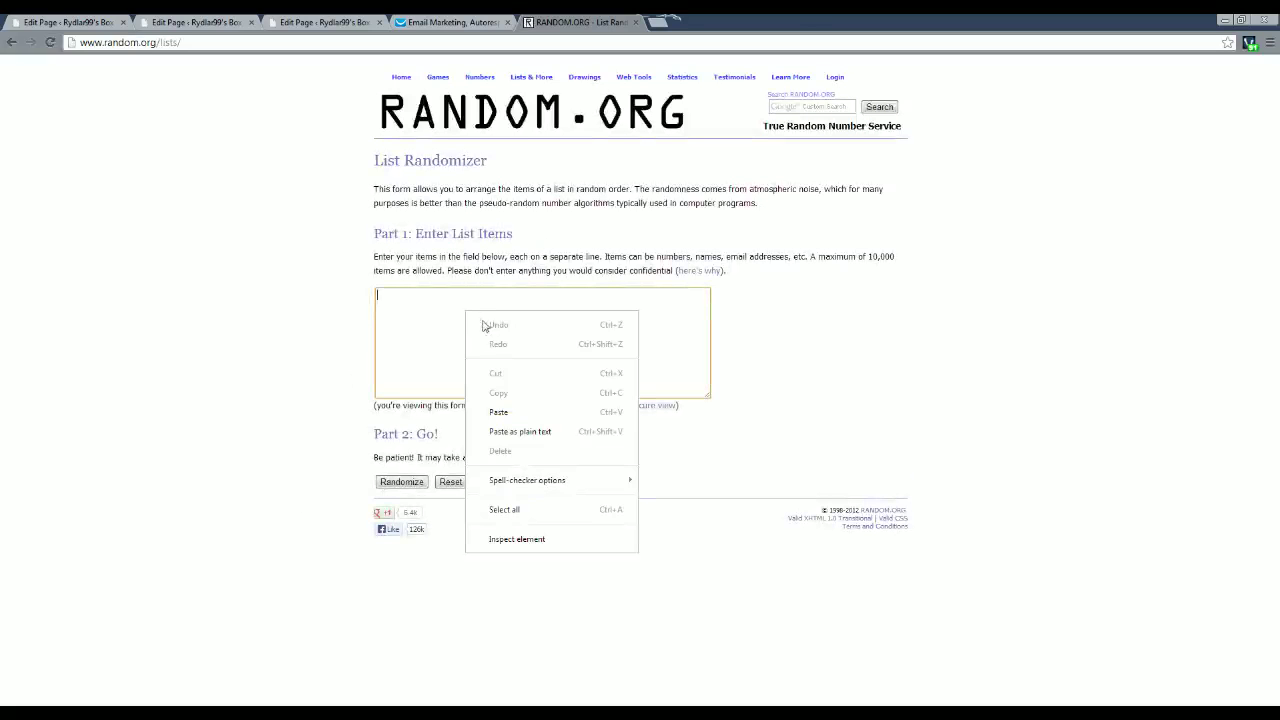
pyautogui.click(498, 412)
pyautogui.hotkey('ctrl', 'v')
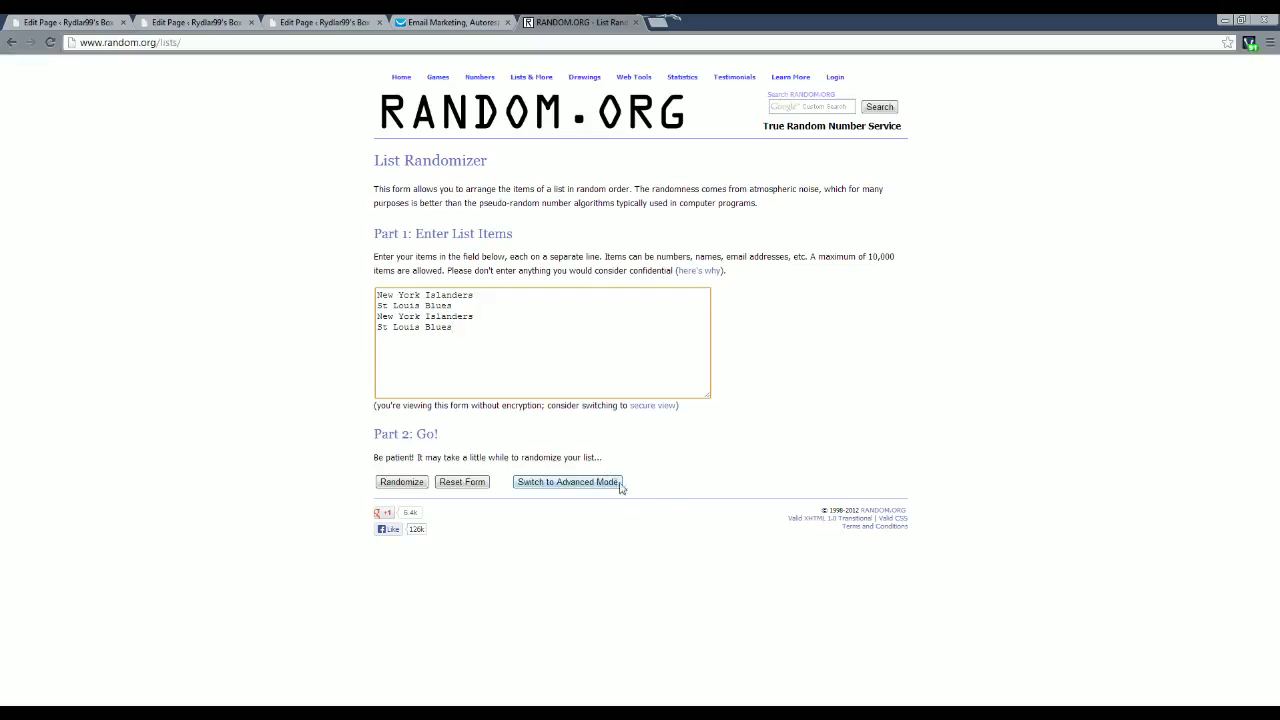
# Randomize the four-item list five times in total and highlight the team in first place
pyautogui.click(393, 485)
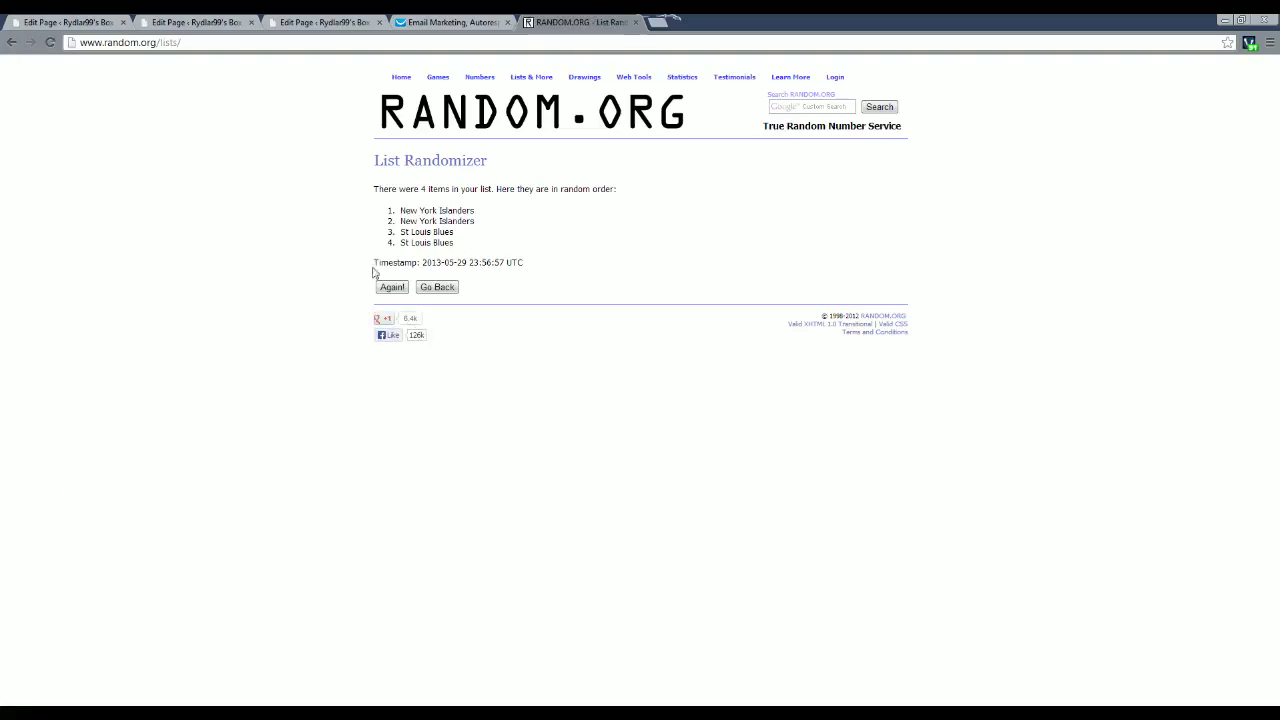
pyautogui.click(398, 290)
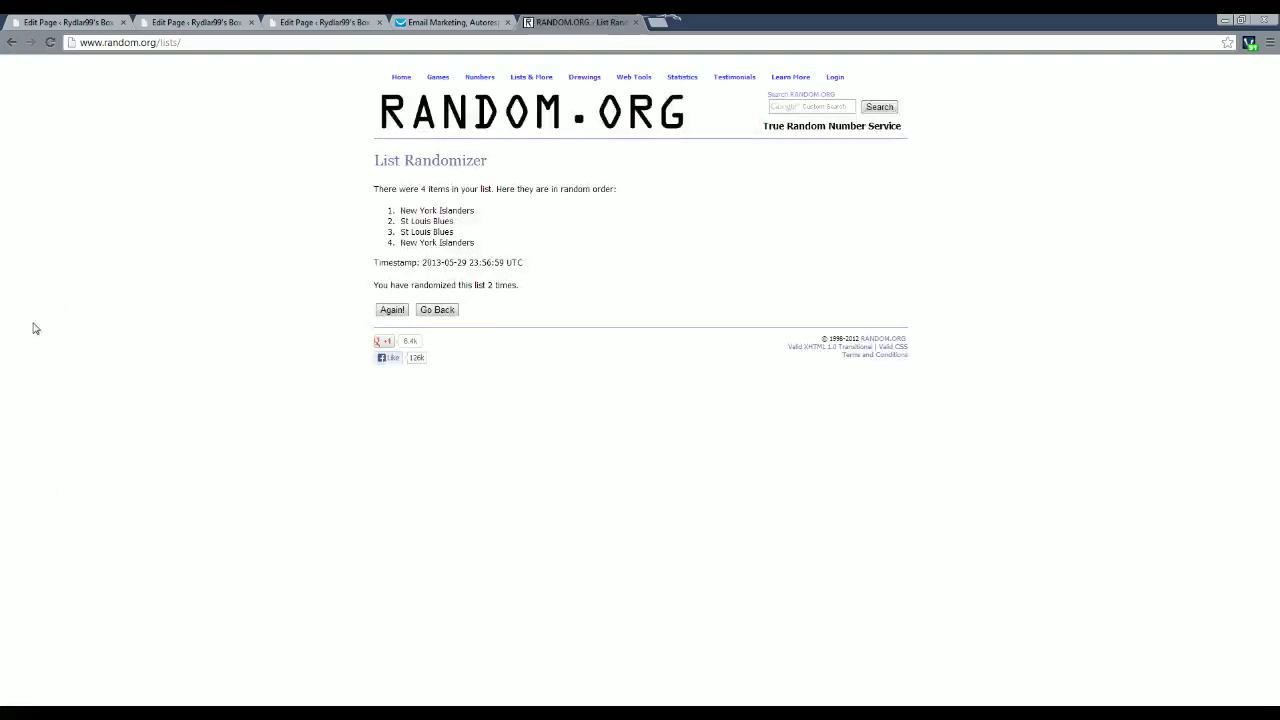
pyautogui.click(391, 310)
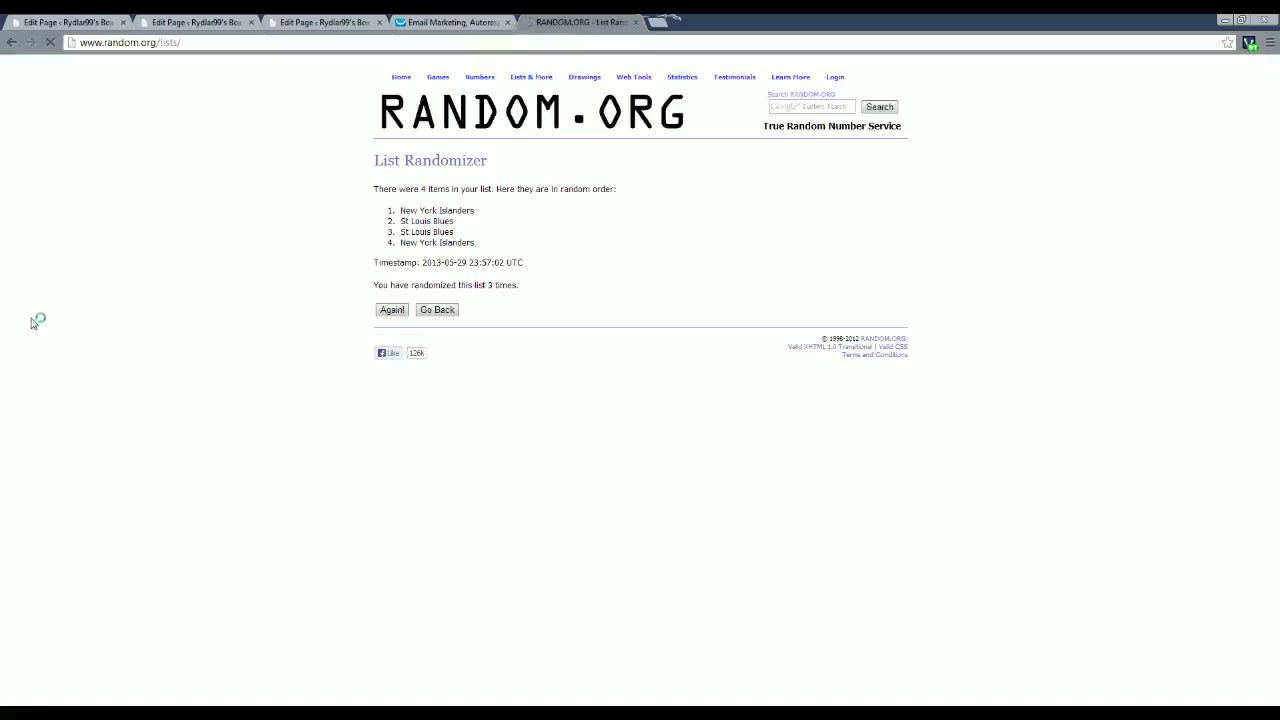
pyautogui.click(401, 313)
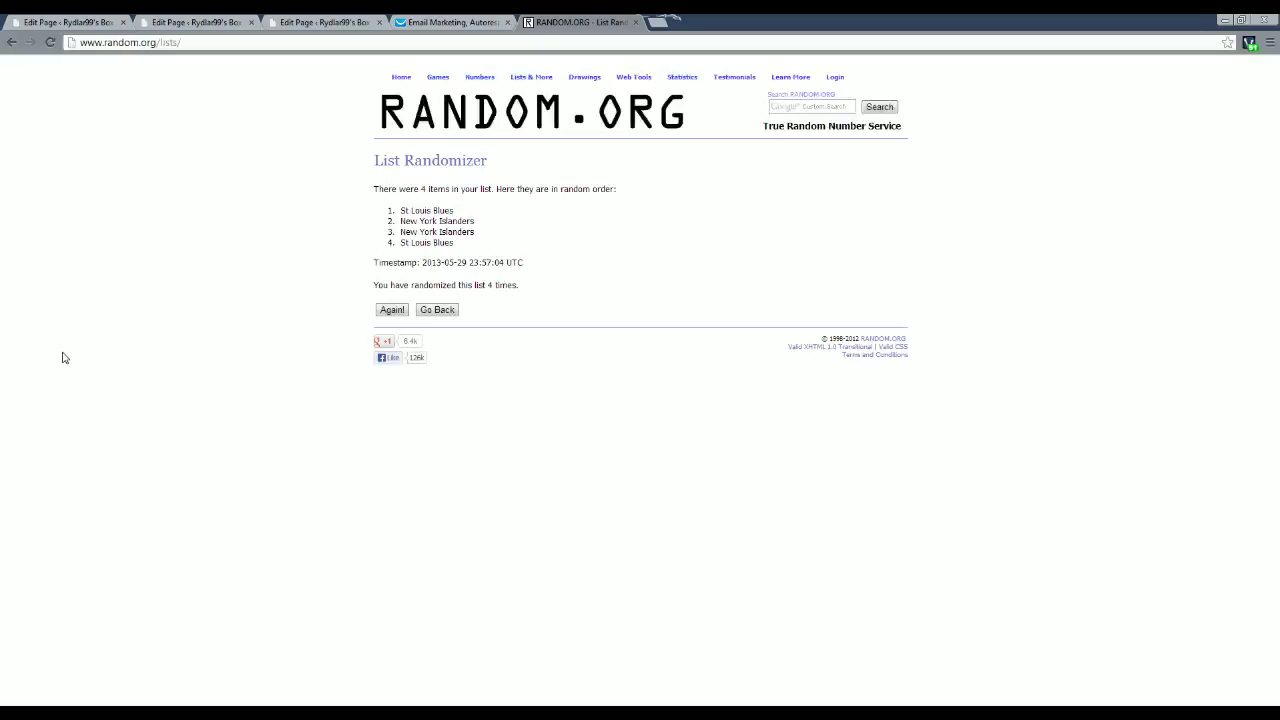
pyautogui.click(390, 310)
pyautogui.moveTo(455, 211); pyautogui.dragTo(399, 211)
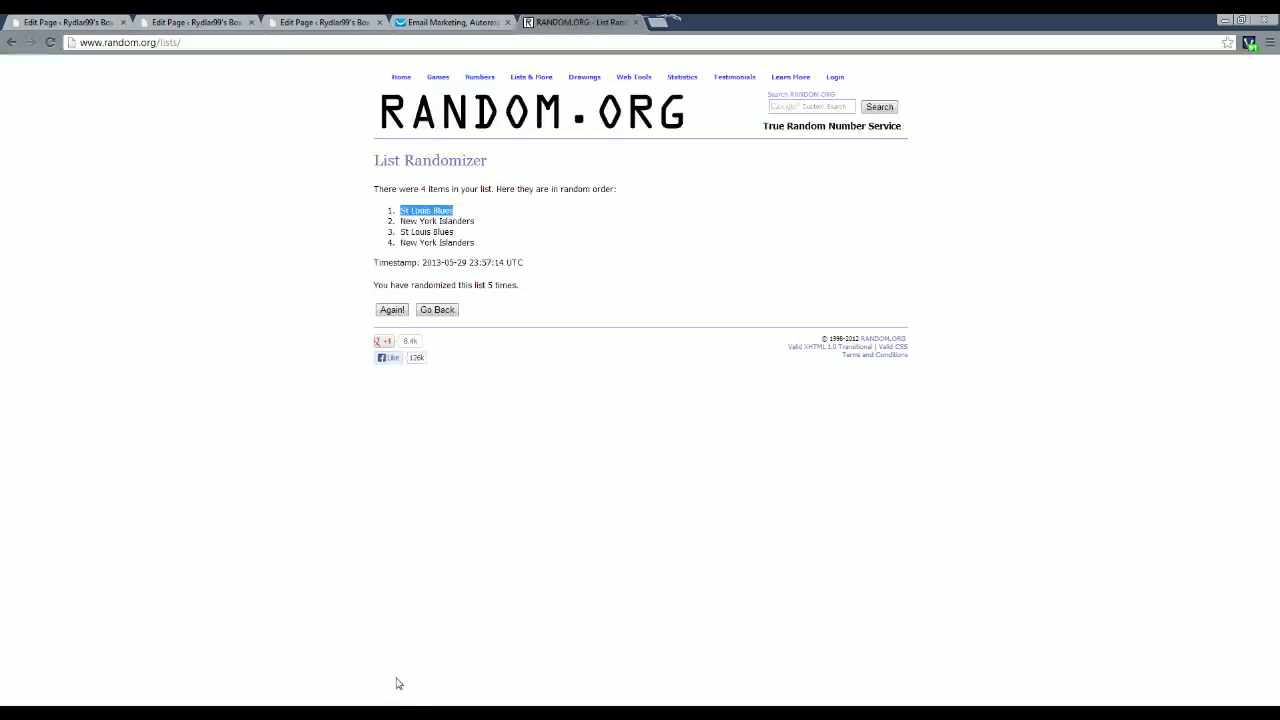
# Switch back to Excel and enter "free" beside St. Louis Blues, in cell F21 of the TGIF sheet
pyautogui.hotkey('alt', 'Tab')
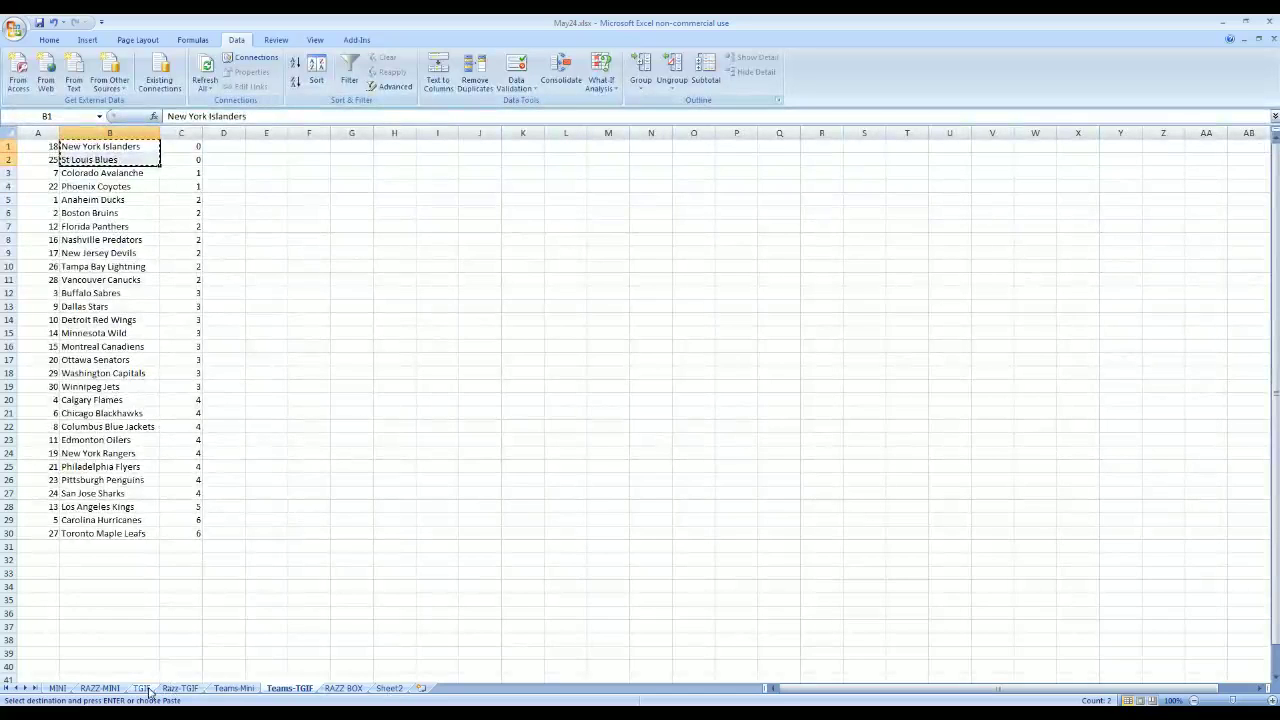
pyautogui.click(143, 689)
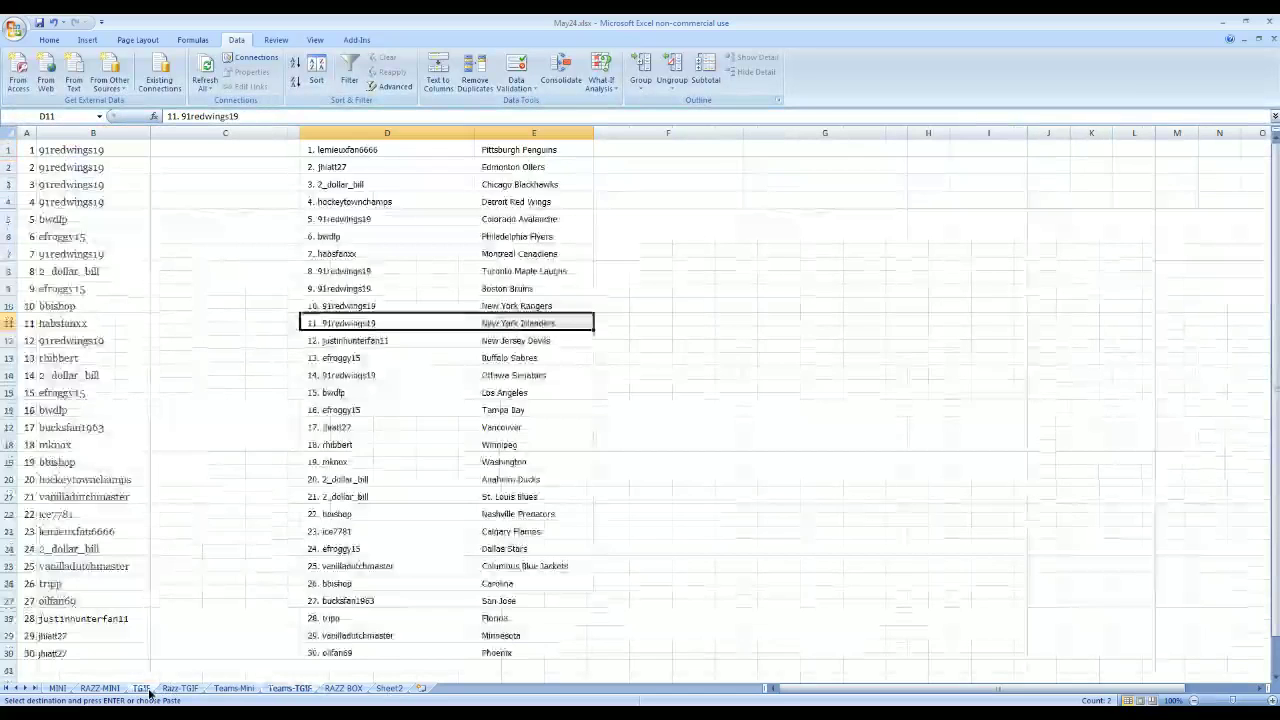
pyautogui.click(380, 425)
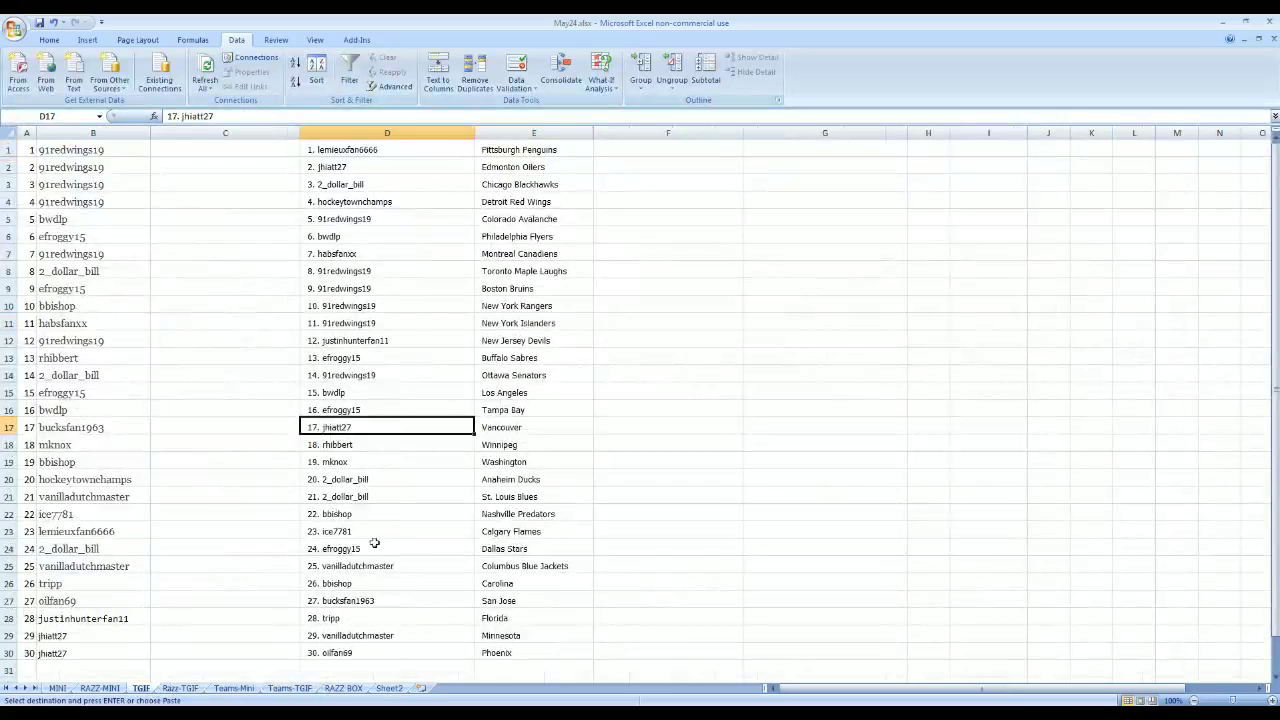
pyautogui.moveTo(525, 496); pyautogui.dragTo(408, 493)
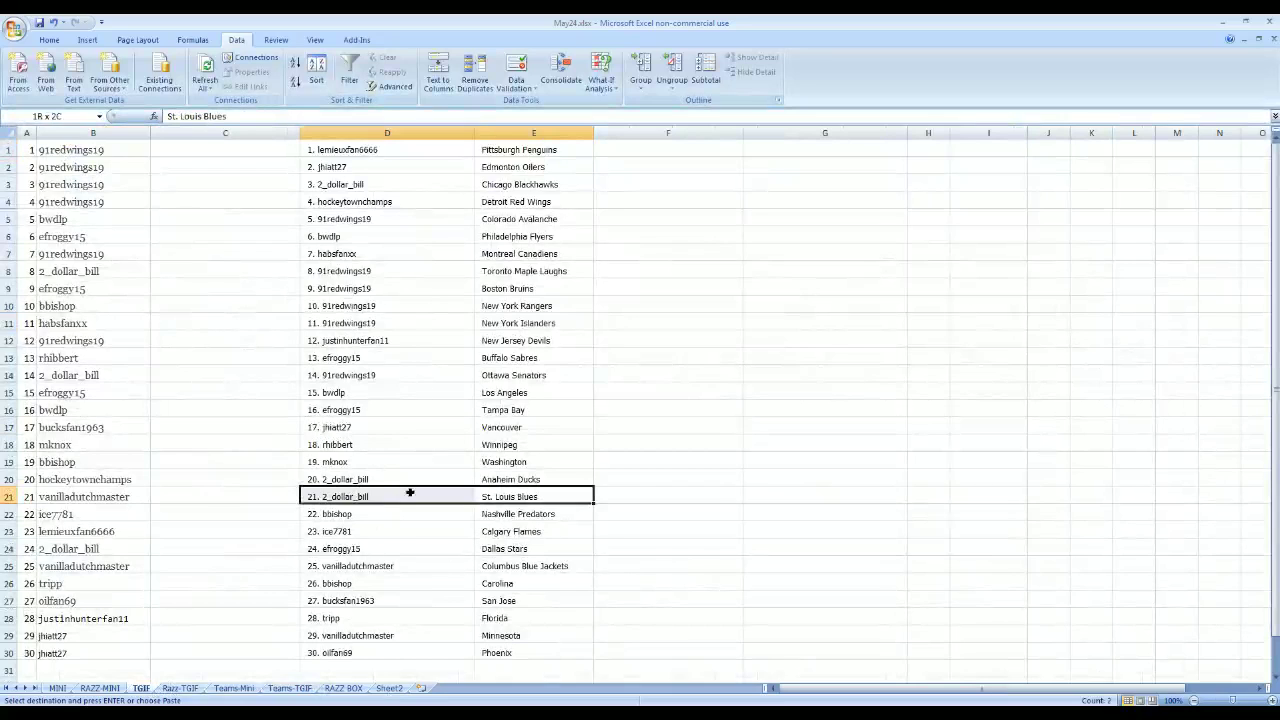
pyautogui.click(617, 497)
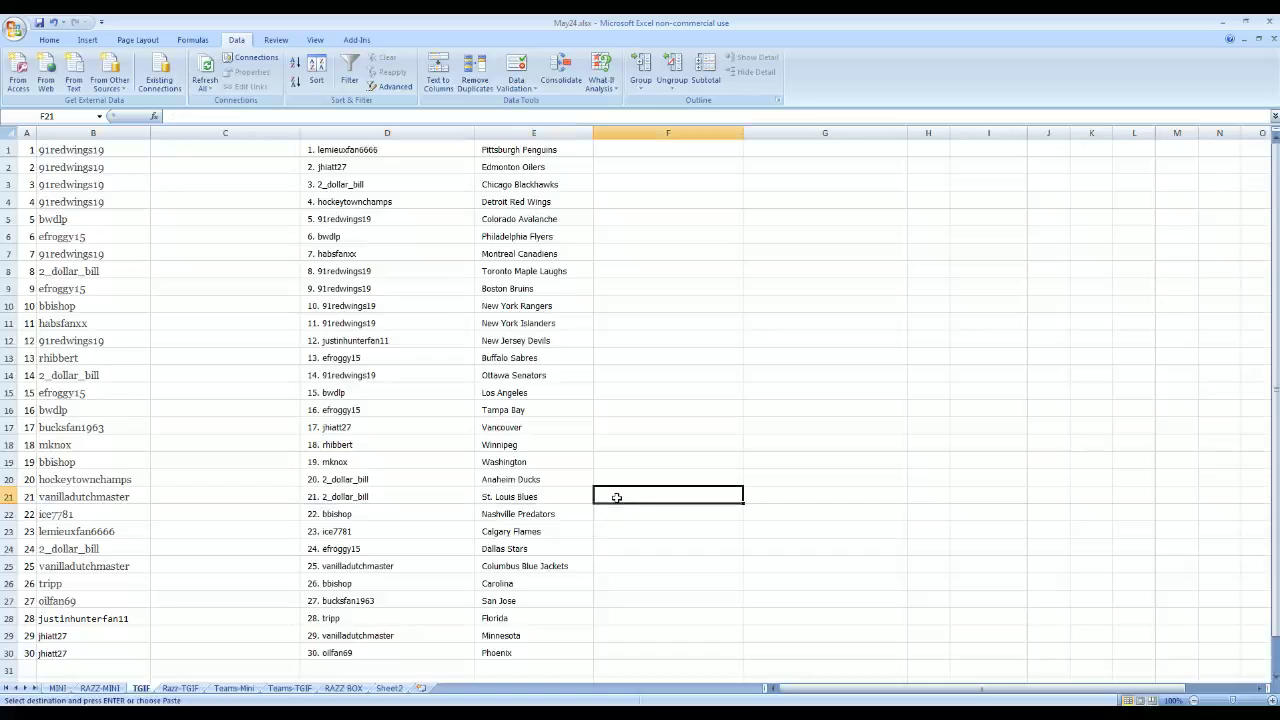
pyautogui.write('free')
pyautogui.click(618, 527)
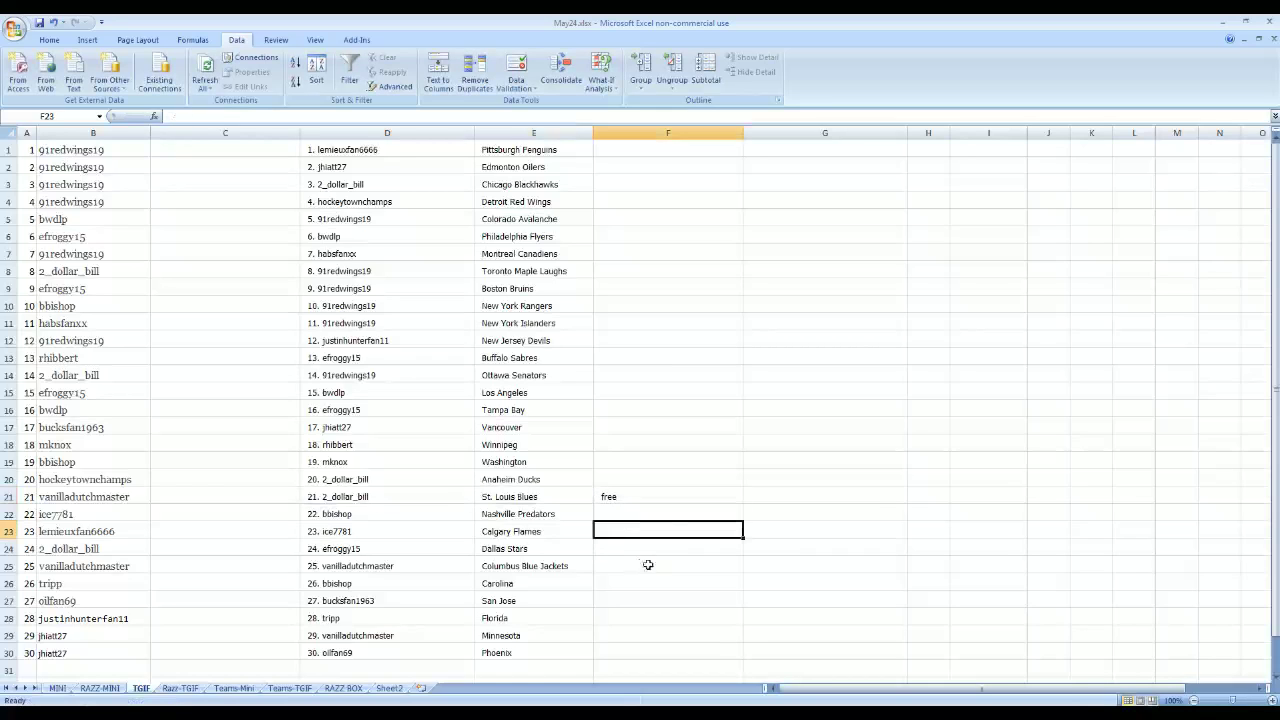